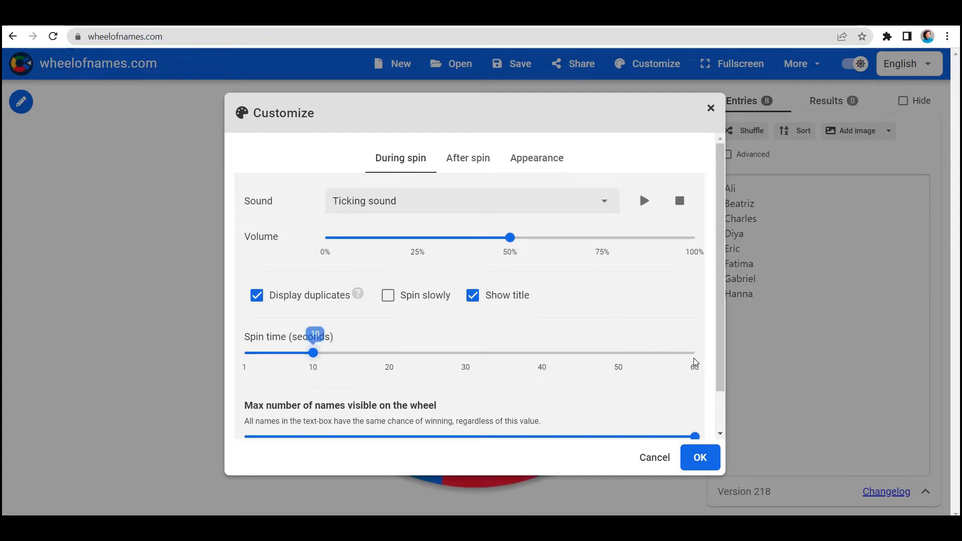
Examine the spin time and maximum number of visible names settings for the wheel
{"action": "scroll", "coordinate": [696, 363], "scroll_direction": "down", "scroll_amount": 1}
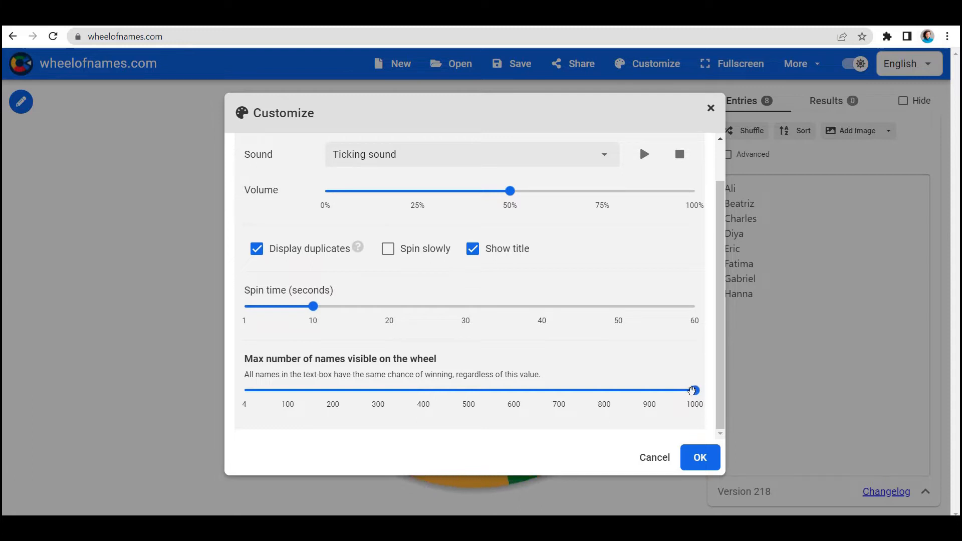
{"action": "left_click_drag", "start_coordinate": [694, 391], "coordinate": [722, 393]}
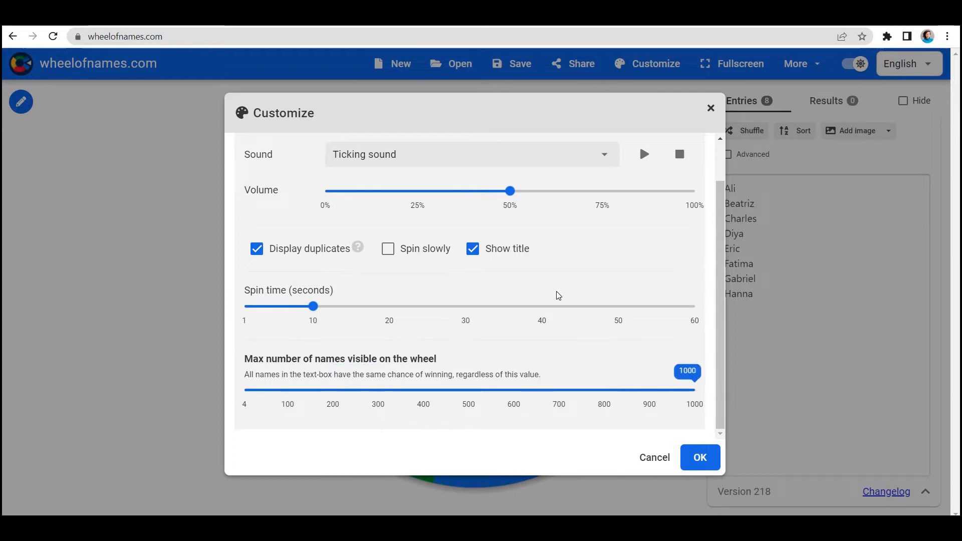
{"action": "left_click_drag", "start_coordinate": [550, 309], "coordinate": [558, 312]}
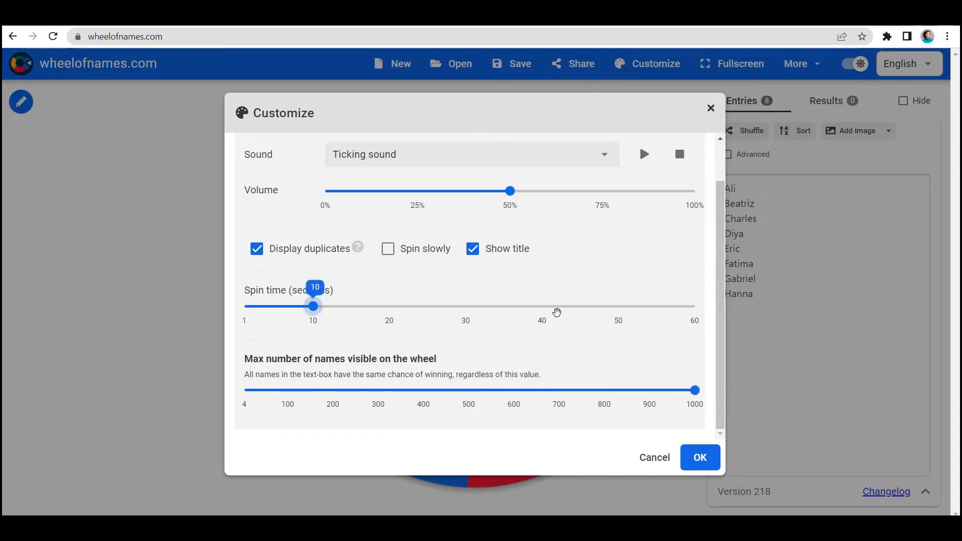
{"action": "scroll", "coordinate": [557, 313], "scroll_direction": "up", "scroll_amount": 2}
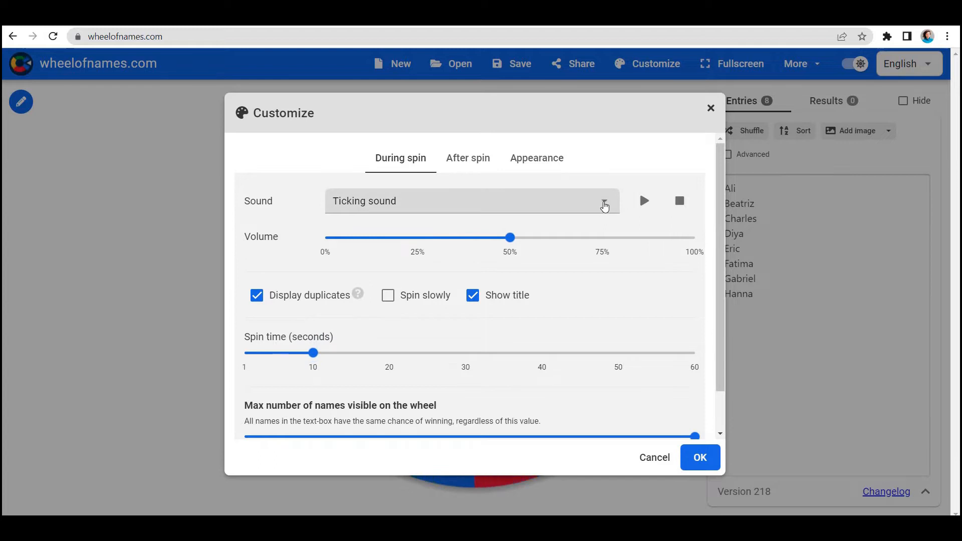
Look through the sound effects and music categories available during the spin
{"action": "left_click", "coordinate": [605, 206]}
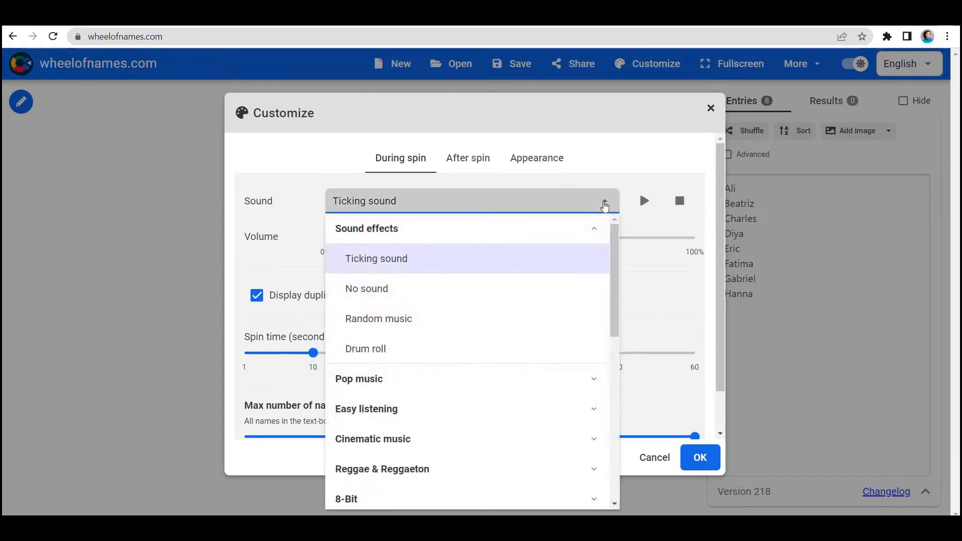
{"action": "left_click", "coordinate": [627, 142]}
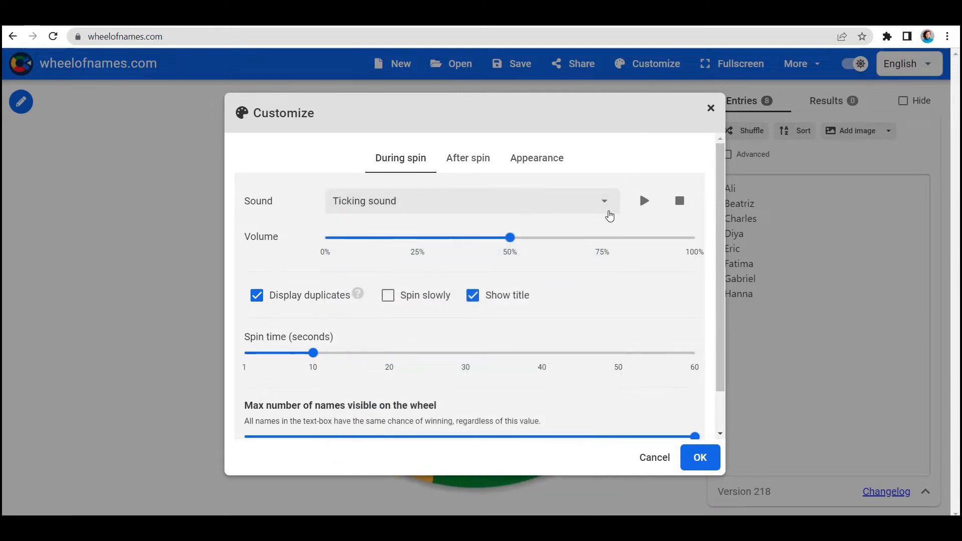
{"action": "left_click", "coordinate": [604, 203]}
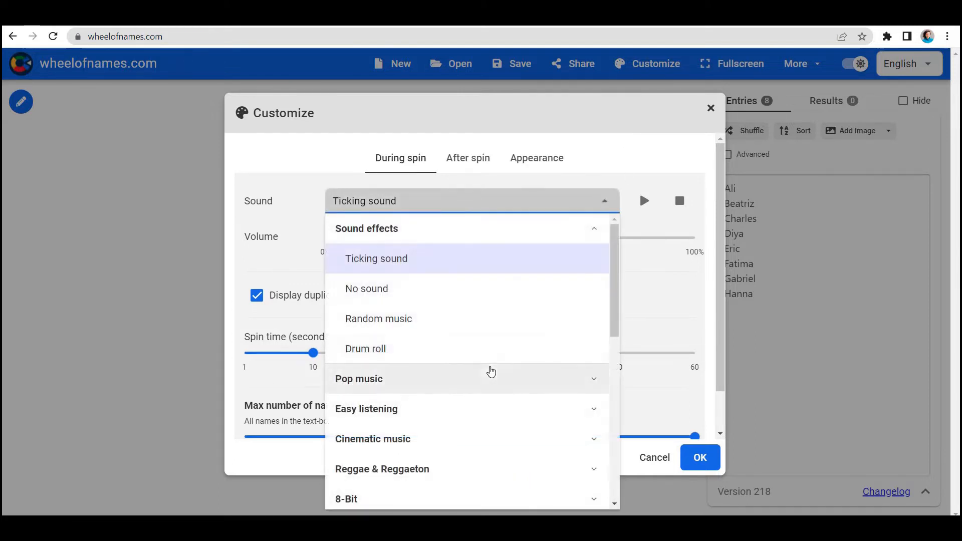
{"action": "scroll", "coordinate": [483, 393], "scroll_direction": "down", "scroll_amount": 7}
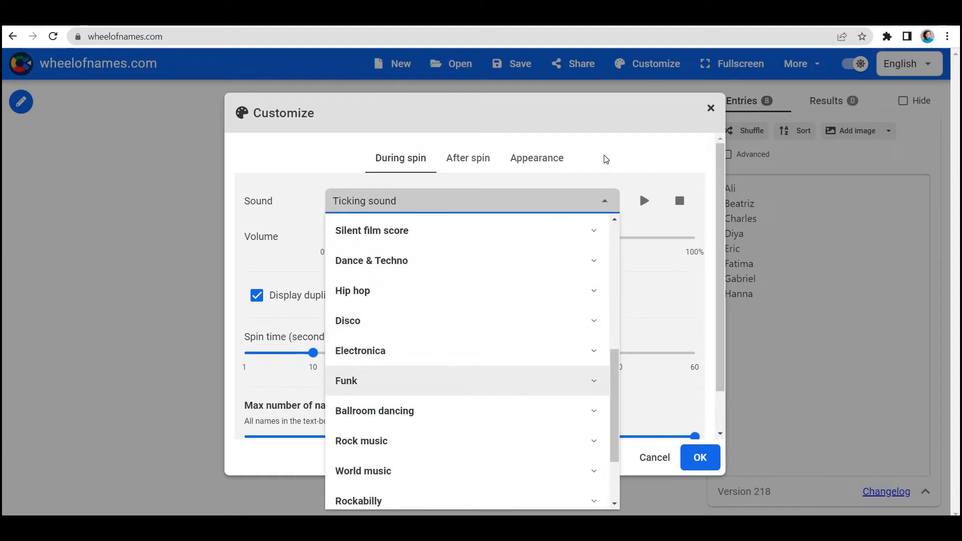
{"action": "left_click", "coordinate": [612, 135]}
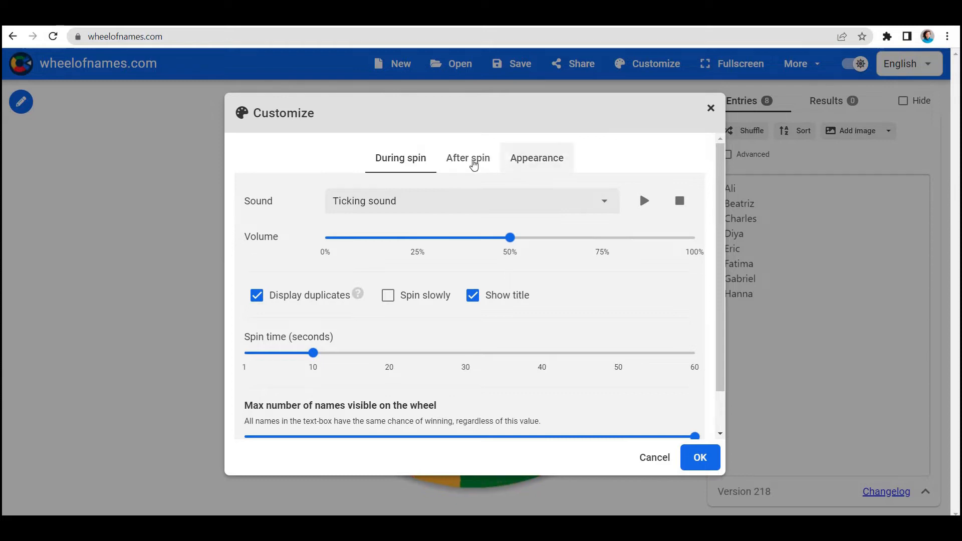
Review the after-spin options, including the winner popup message
{"action": "left_click", "coordinate": [499, 170]}
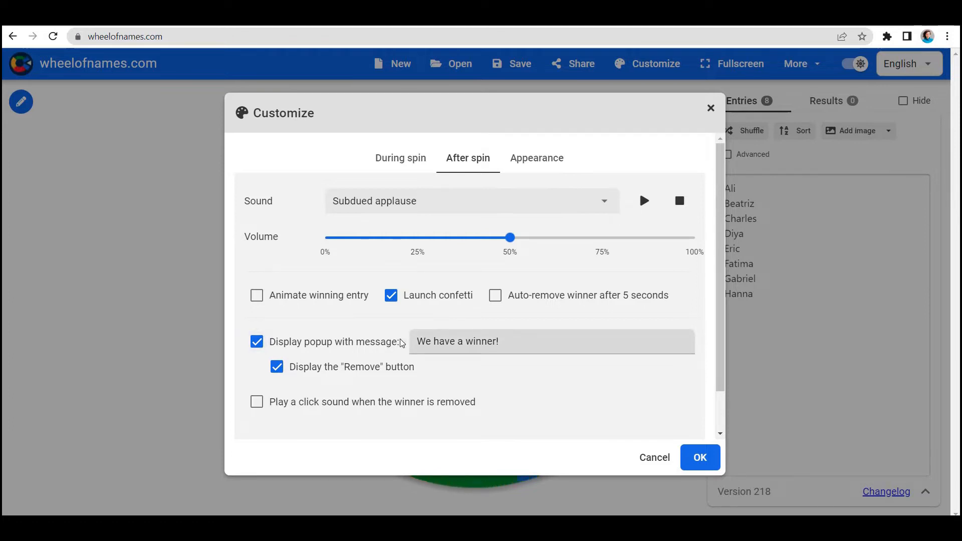
{"action": "triple_click", "coordinate": [414, 342]}
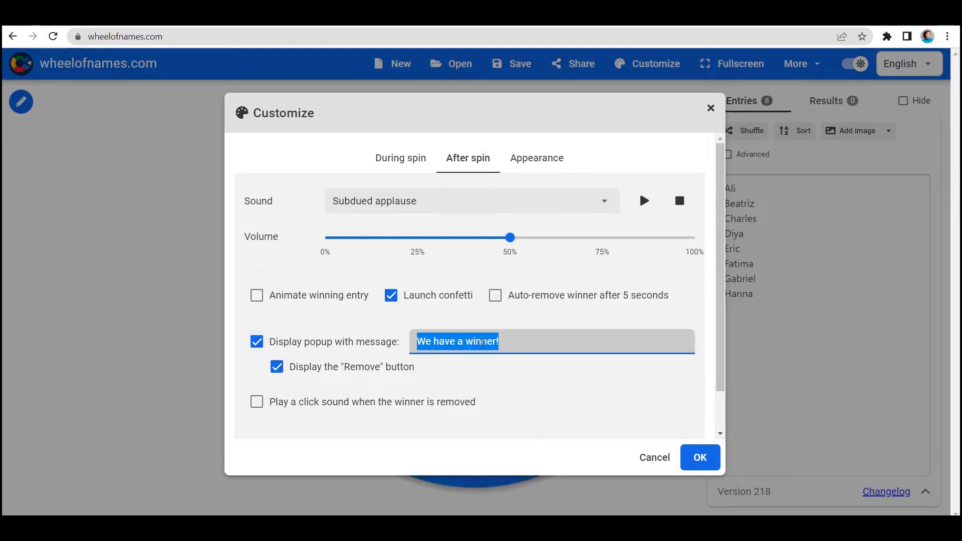
{"action": "left_click", "coordinate": [562, 389]}
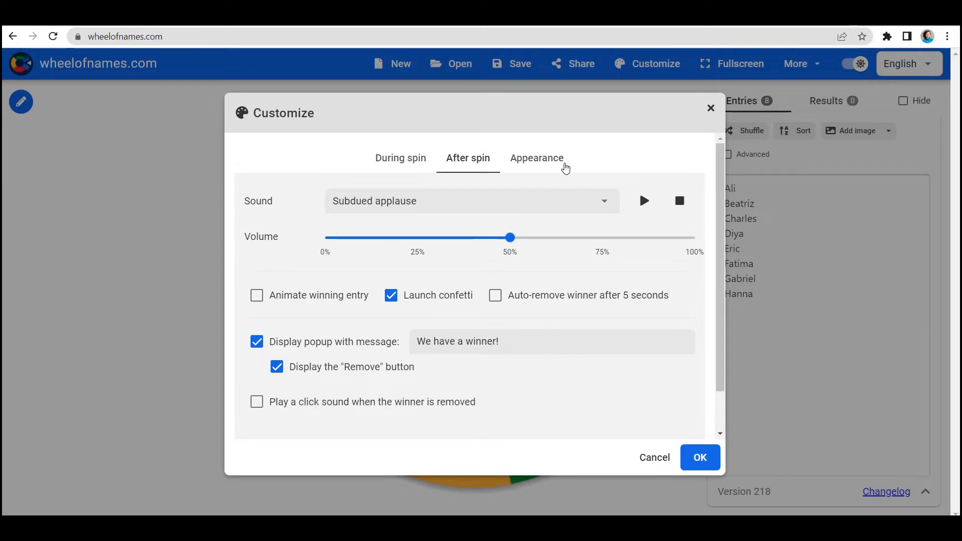
Apply the Antarctica evening color theme to the wheel
{"action": "left_click", "coordinate": [561, 161]}
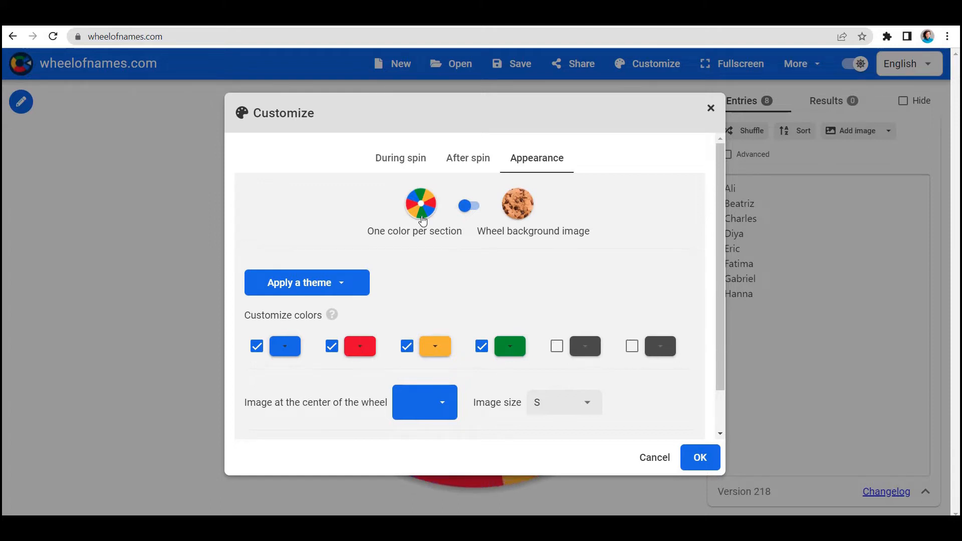
{"action": "left_click", "coordinate": [346, 286]}
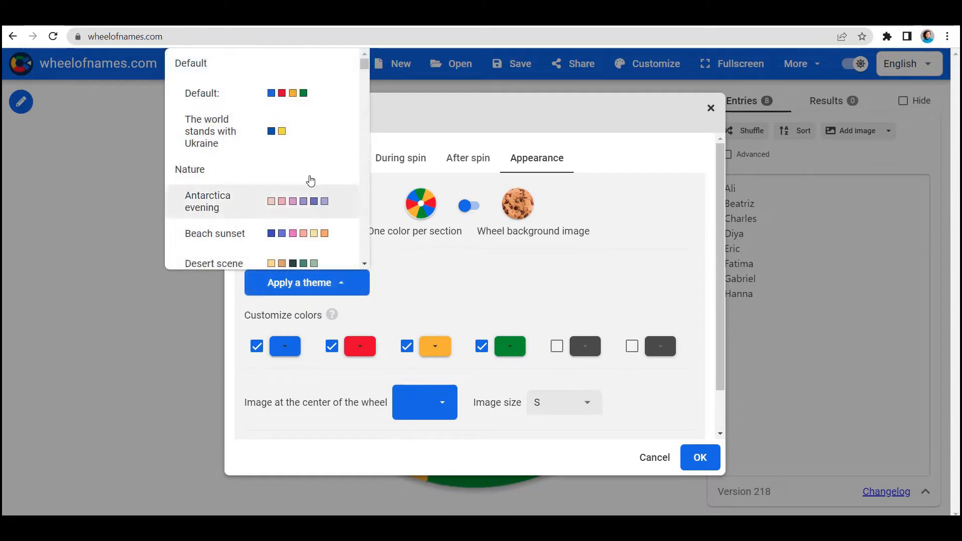
{"action": "scroll", "coordinate": [311, 180], "scroll_direction": "down", "scroll_amount": 1}
{"action": "left_click", "coordinate": [300, 161]}
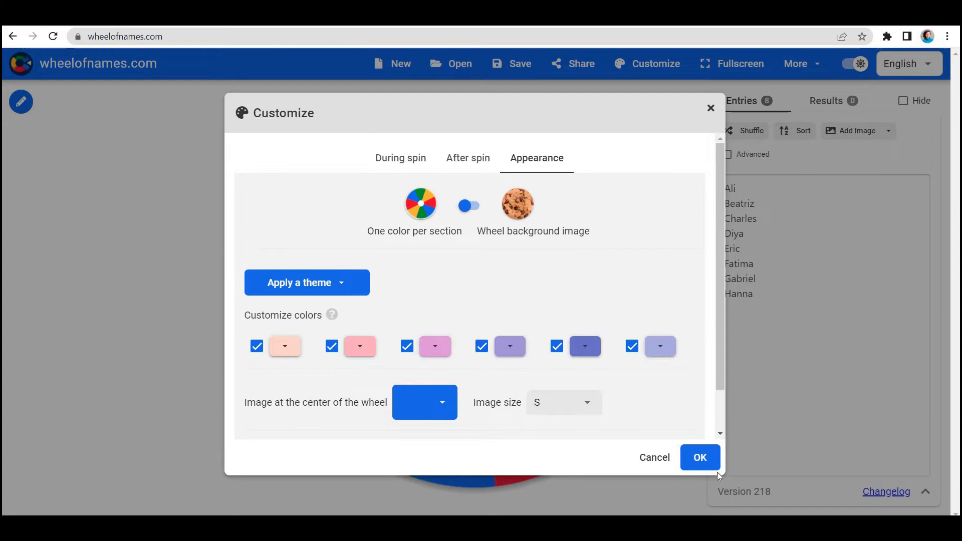
{"action": "left_click", "coordinate": [701, 458]}
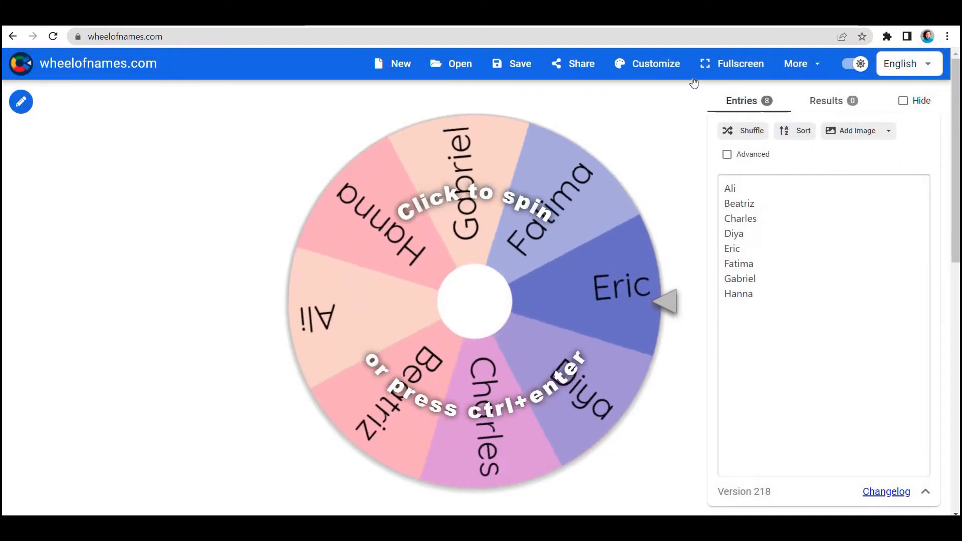
Apply the Sandy beach color theme to the wheel and save the customization
{"action": "left_click", "coordinate": [643, 64]}
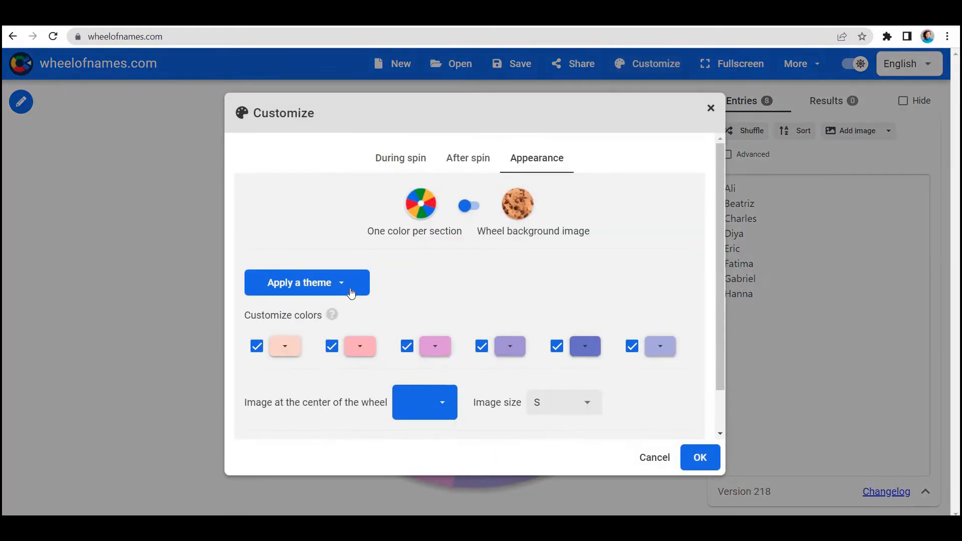
{"action": "left_click", "coordinate": [337, 282]}
{"action": "scroll", "coordinate": [315, 244], "scroll_direction": "down", "scroll_amount": 2}
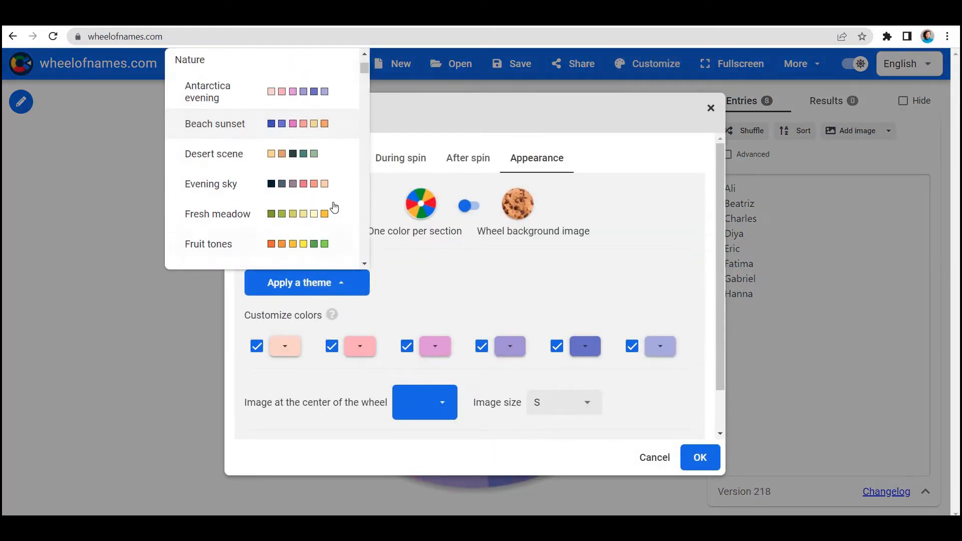
{"action": "scroll", "coordinate": [322, 189], "scroll_direction": "down", "scroll_amount": 2}
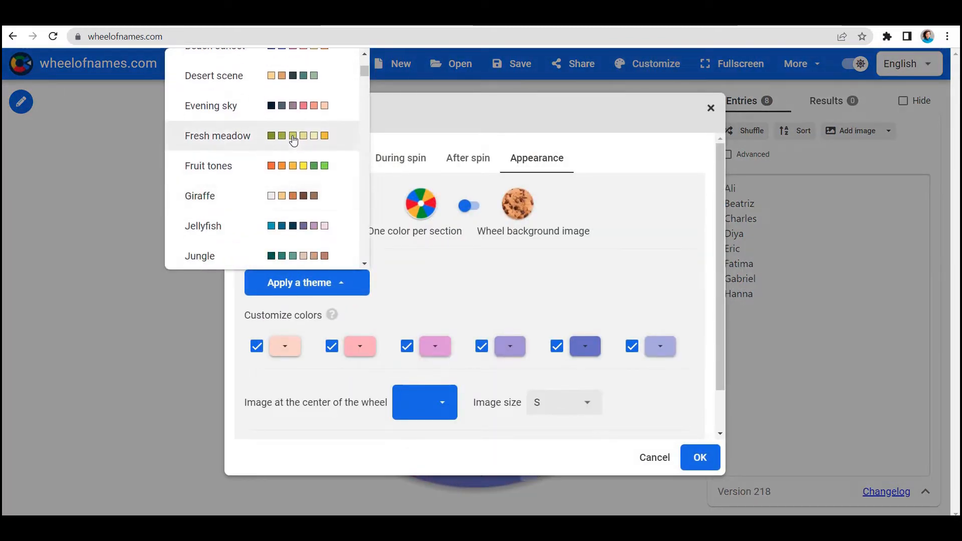
{"action": "scroll", "coordinate": [344, 239], "scroll_direction": "down", "scroll_amount": 3}
{"action": "scroll", "coordinate": [344, 237], "scroll_direction": "down", "scroll_amount": 6}
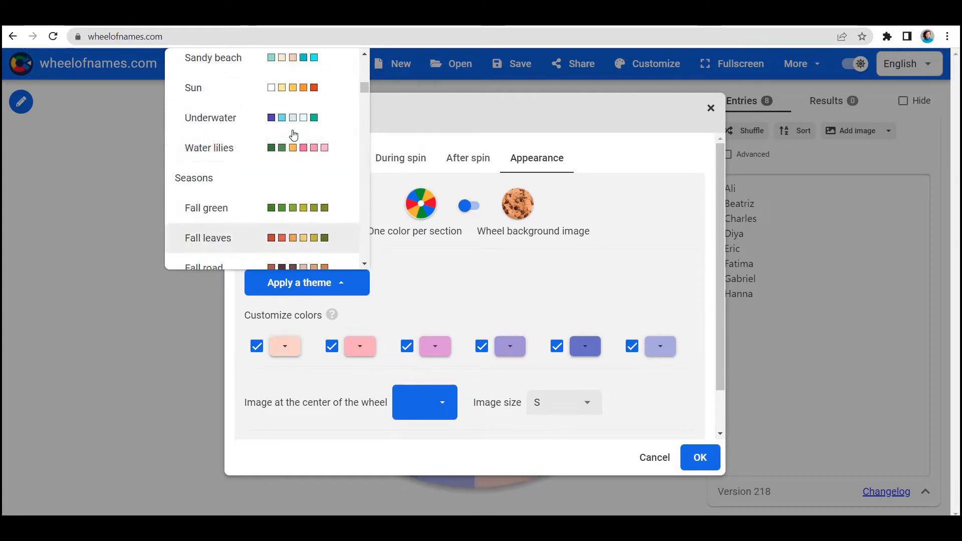
{"action": "left_click", "coordinate": [308, 58]}
{"action": "scroll", "coordinate": [349, 201], "scroll_direction": "down", "scroll_amount": 2}
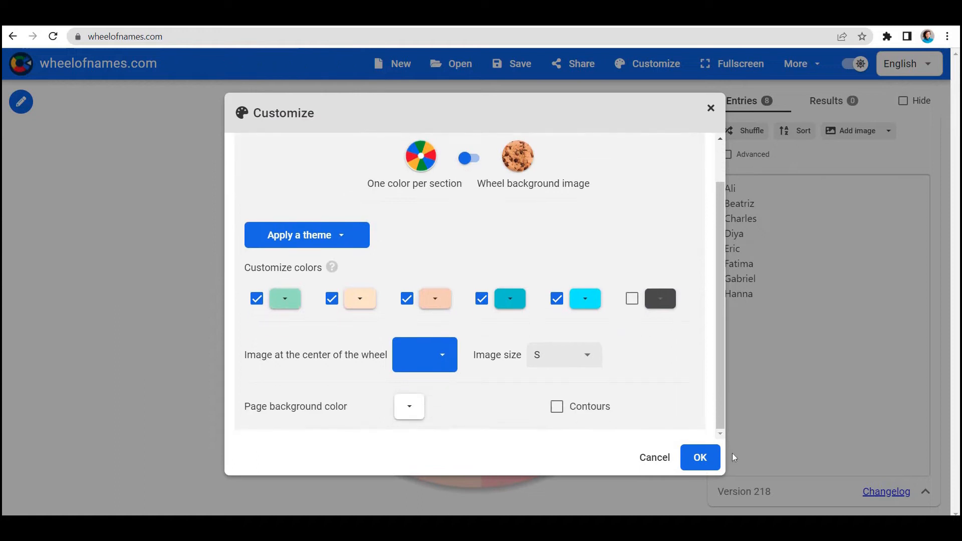
{"action": "left_click", "coordinate": [695, 454]}
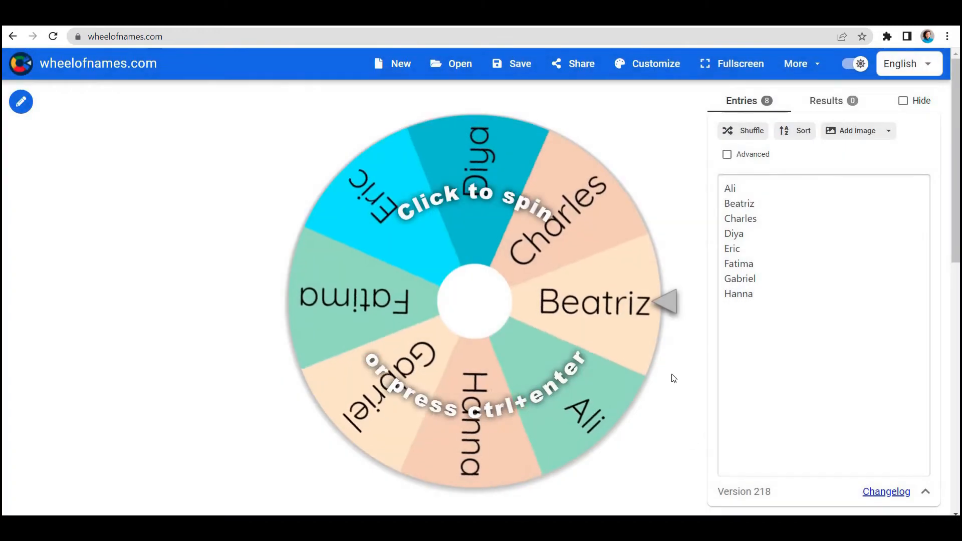
Look through the list of color themes in the wheel's appearance settings
{"action": "left_click", "coordinate": [647, 69]}
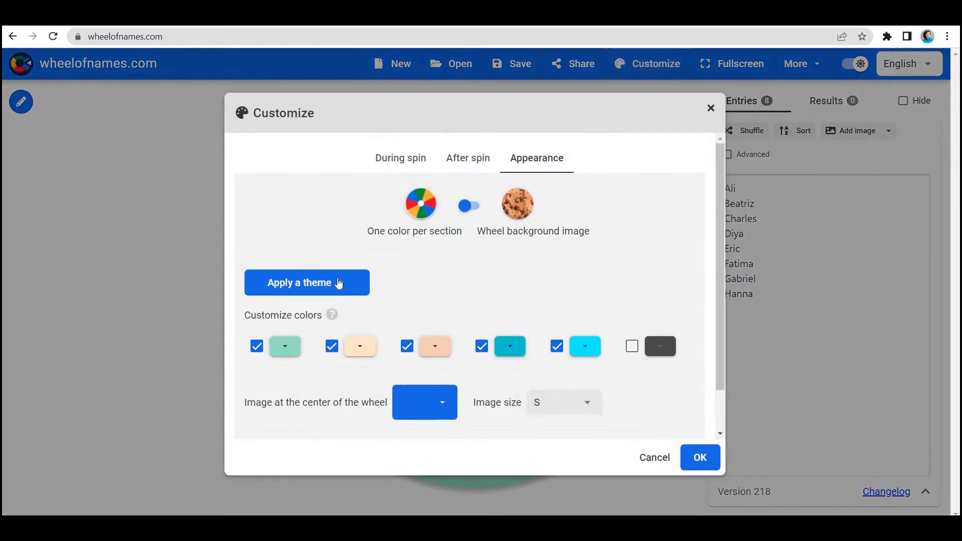
{"action": "left_click", "coordinate": [342, 284]}
{"action": "scroll", "coordinate": [331, 205], "scroll_direction": "down", "scroll_amount": 12}
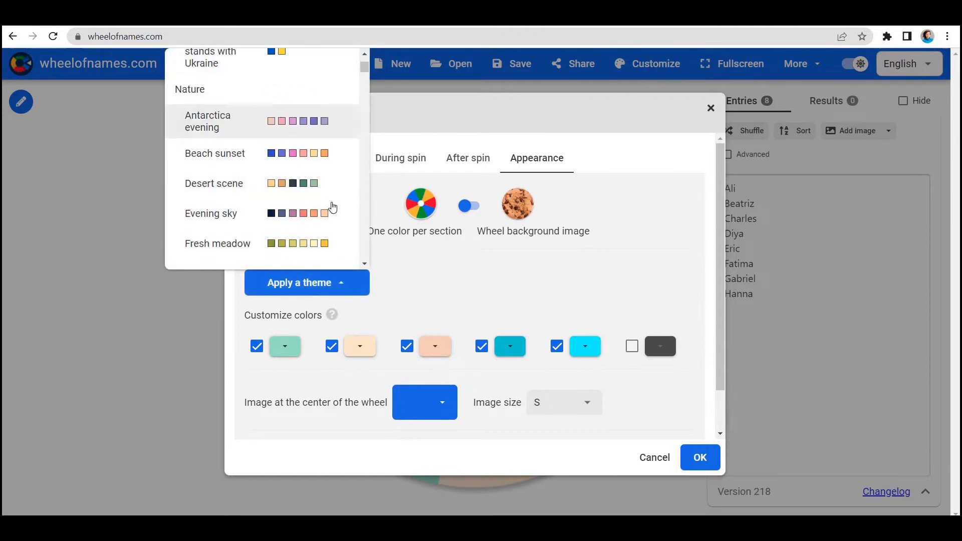
{"action": "scroll", "coordinate": [336, 215], "scroll_direction": "down", "scroll_amount": 5}
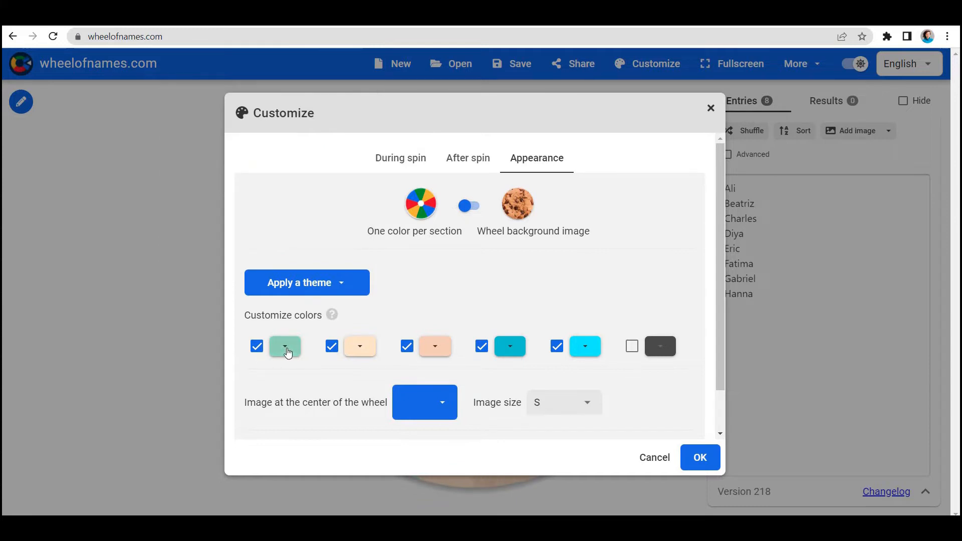
Inspect the first wheel color in HEX and RGB formats and in the palette, slider and spectrum views, keeping the color as it is
{"action": "left_click", "coordinate": [285, 346]}
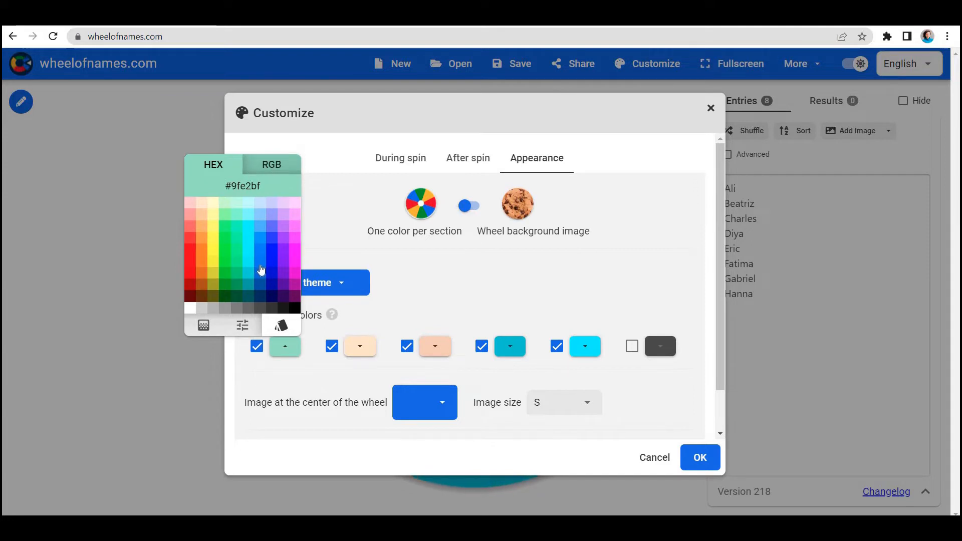
{"action": "left_click", "coordinate": [277, 167]}
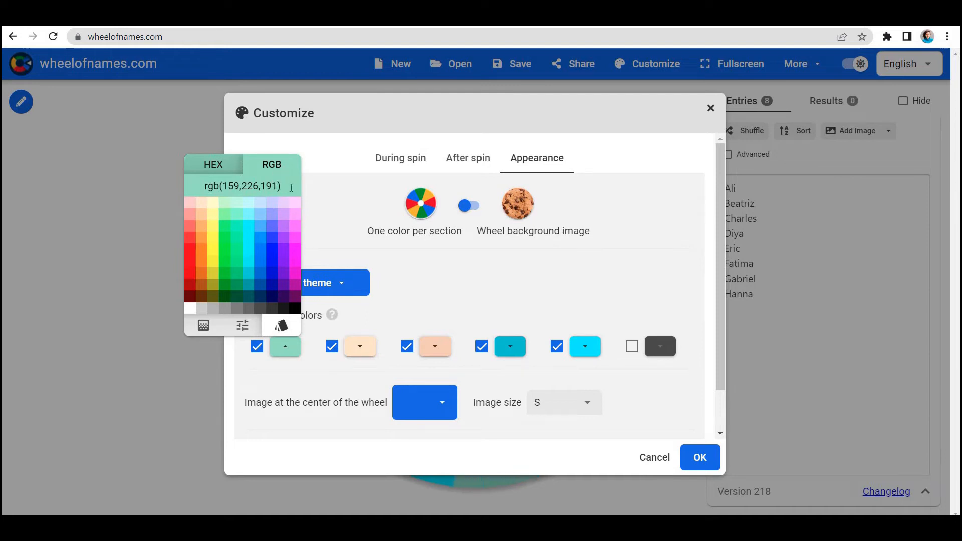
{"action": "left_click", "coordinate": [219, 169]}
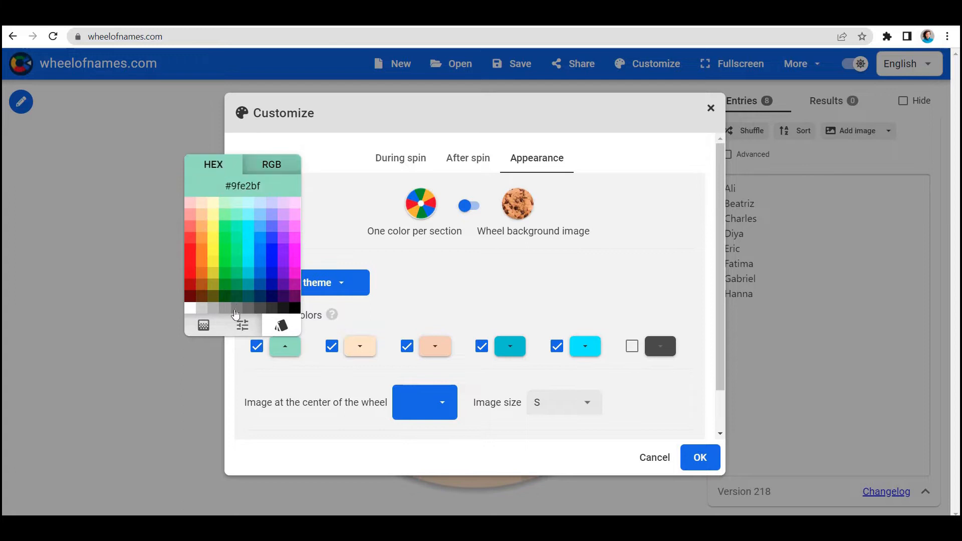
{"action": "left_click", "coordinate": [243, 326]}
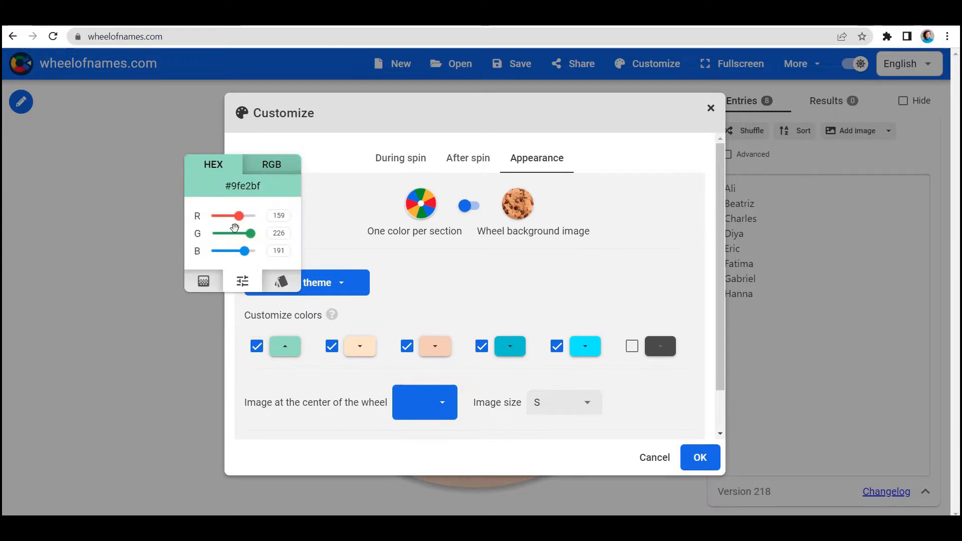
{"action": "left_click", "coordinate": [203, 283]}
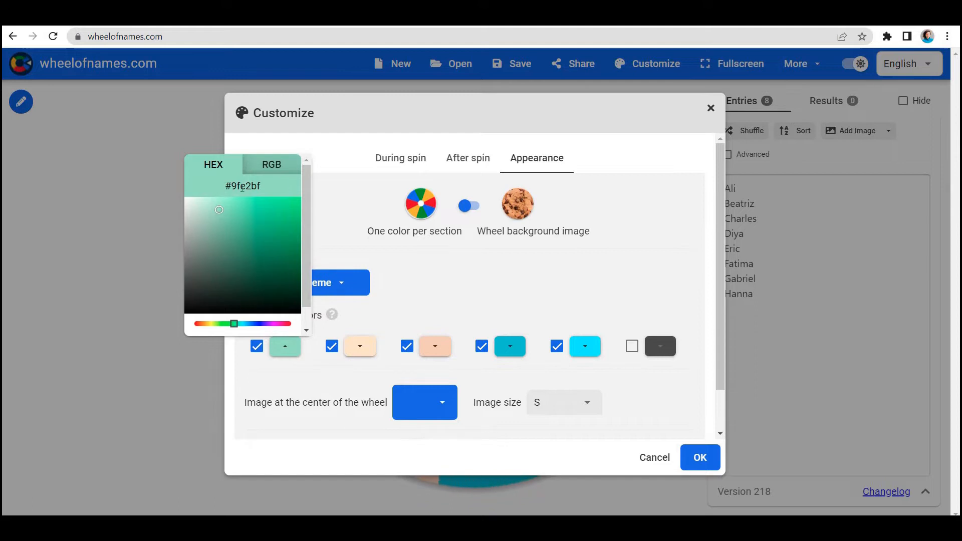
{"action": "left_click", "coordinate": [432, 285]}
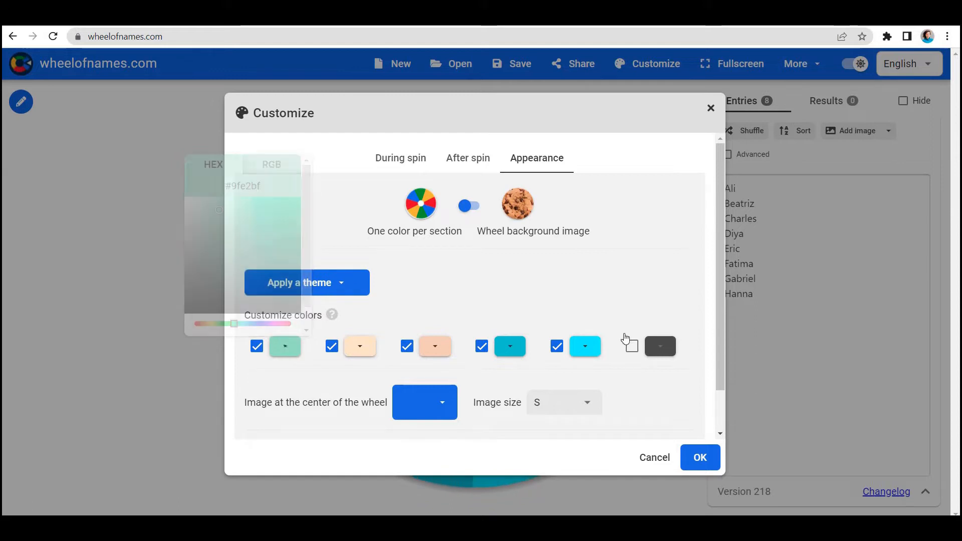
{"action": "left_click", "coordinate": [700, 457]}
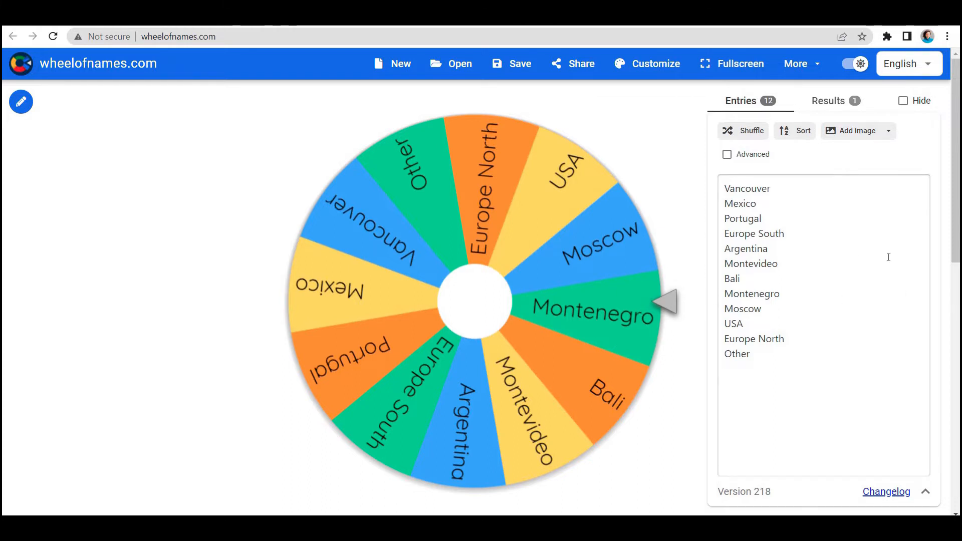
Start a new wheel with the default entries and colors
{"action": "left_click", "coordinate": [396, 71]}
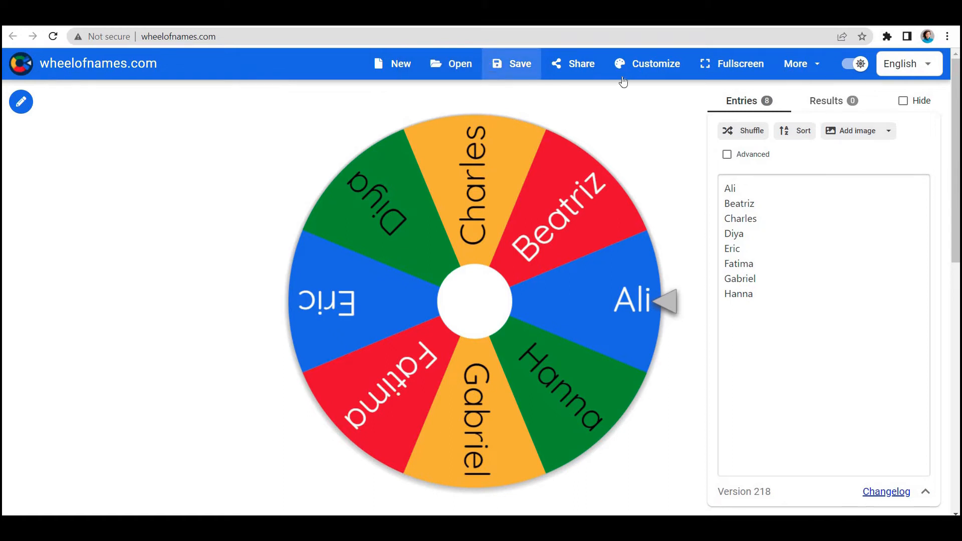
{"action": "left_click", "coordinate": [812, 67]}
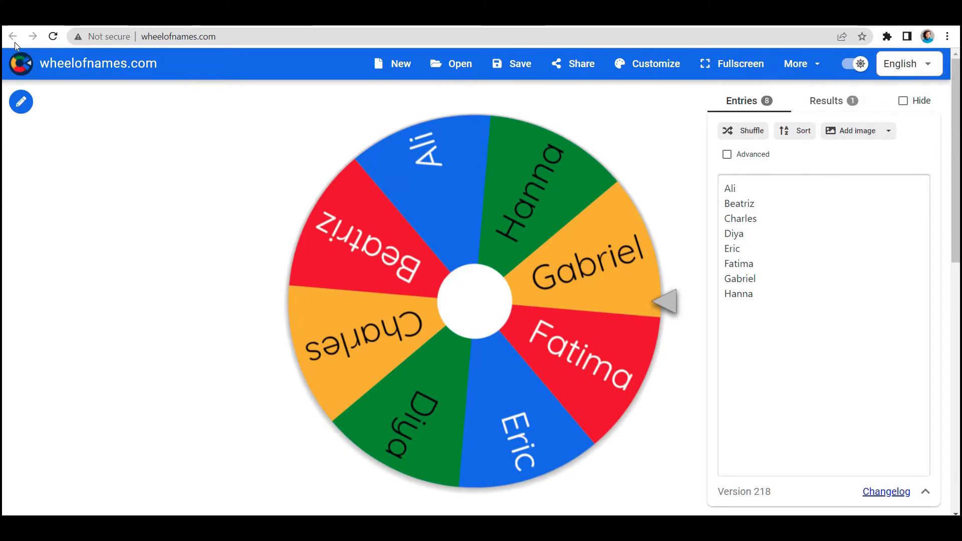
{"action": "left_click", "coordinate": [516, 71]}
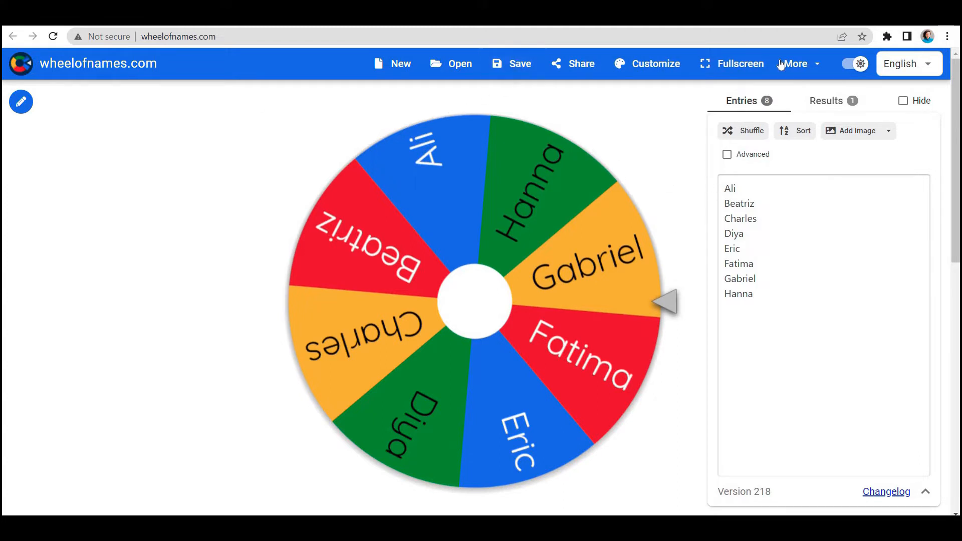
{"action": "left_click", "coordinate": [819, 64]}
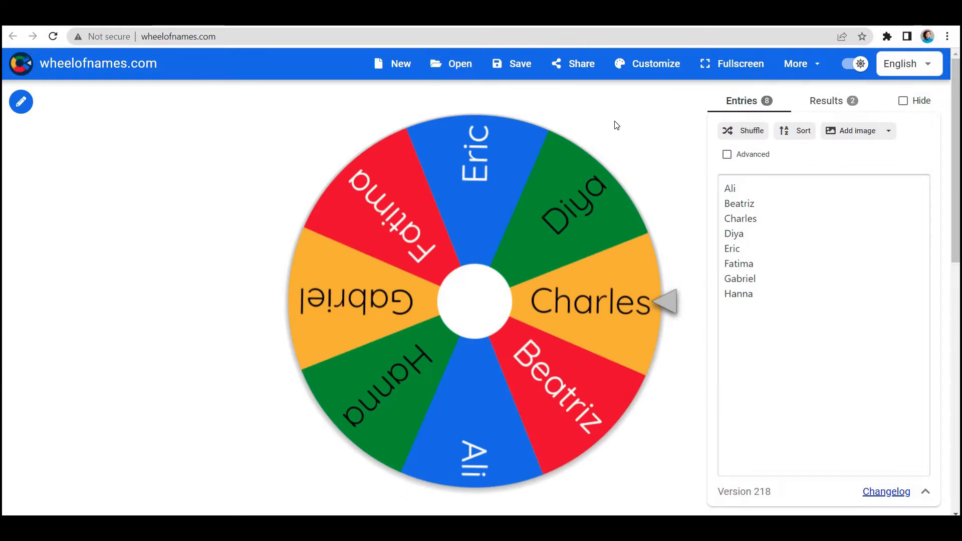
{"action": "right_click", "coordinate": [404, 73]}
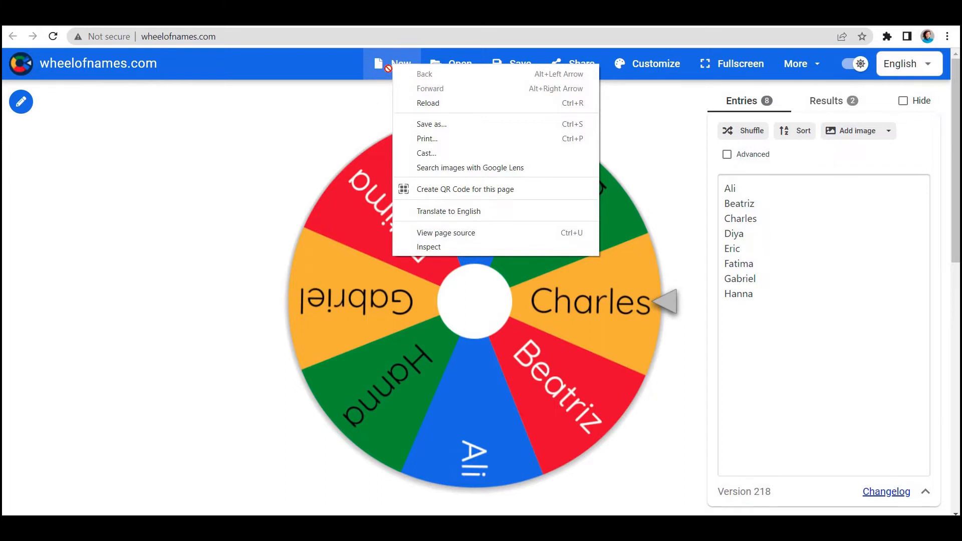
{"action": "left_click", "coordinate": [386, 67]}
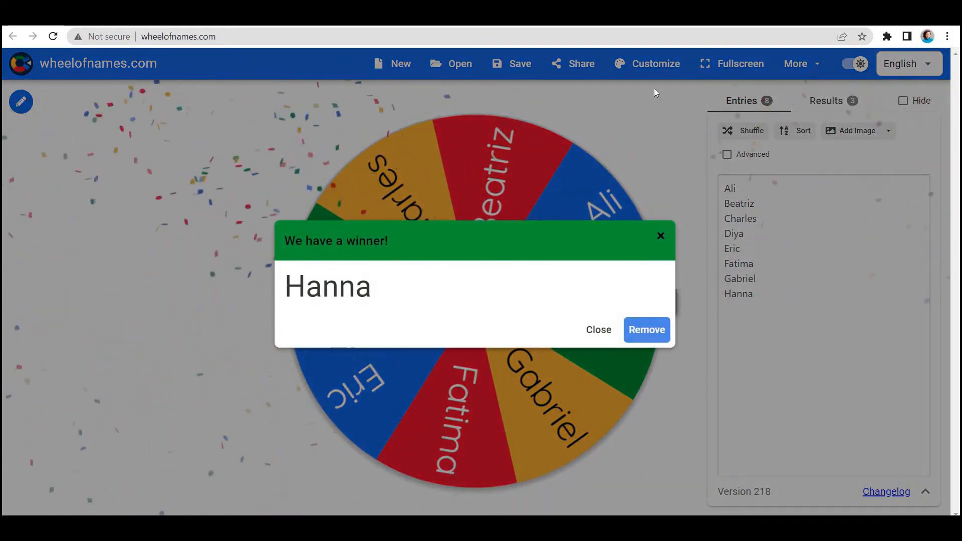
Set the wheel's after-spin sound to No sound and save the customization
{"action": "left_click", "coordinate": [653, 71]}
{"action": "left_click", "coordinate": [651, 68]}
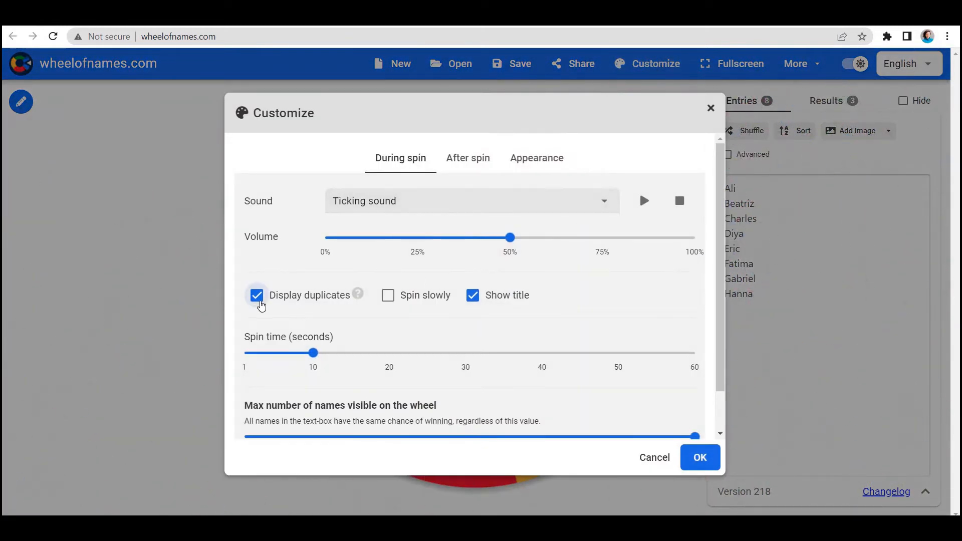
{"action": "left_click", "coordinate": [468, 158]}
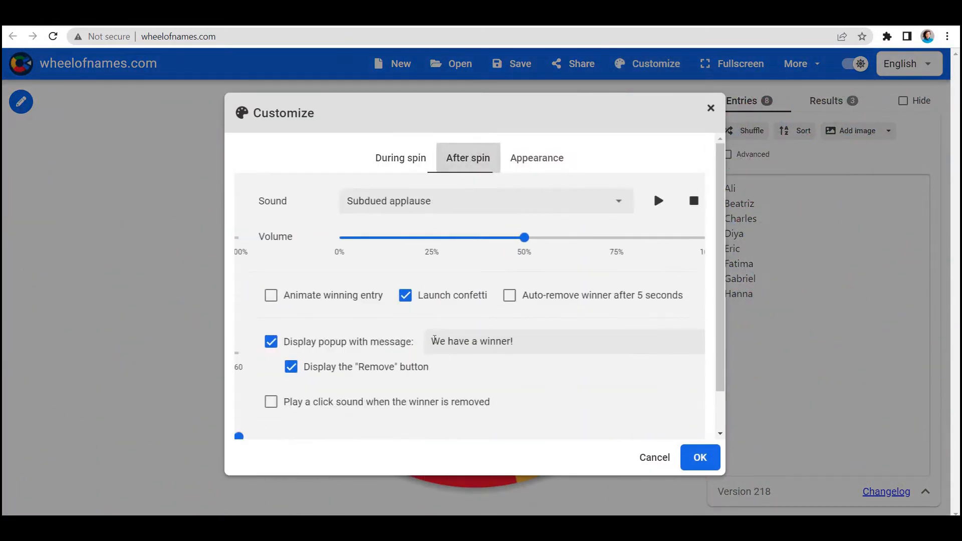
{"action": "left_click", "coordinate": [505, 201]}
{"action": "left_click", "coordinate": [551, 228]}
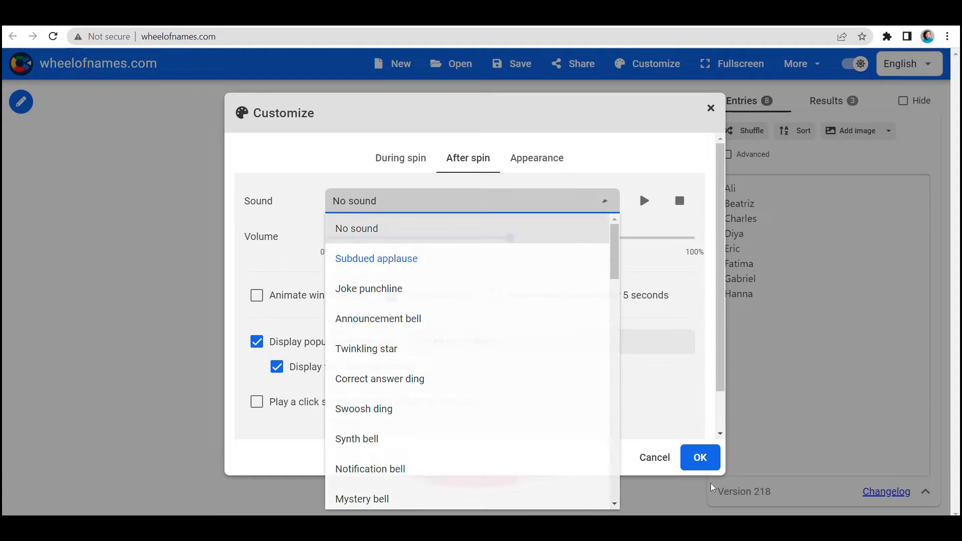
{"action": "left_click", "coordinate": [700, 458]}
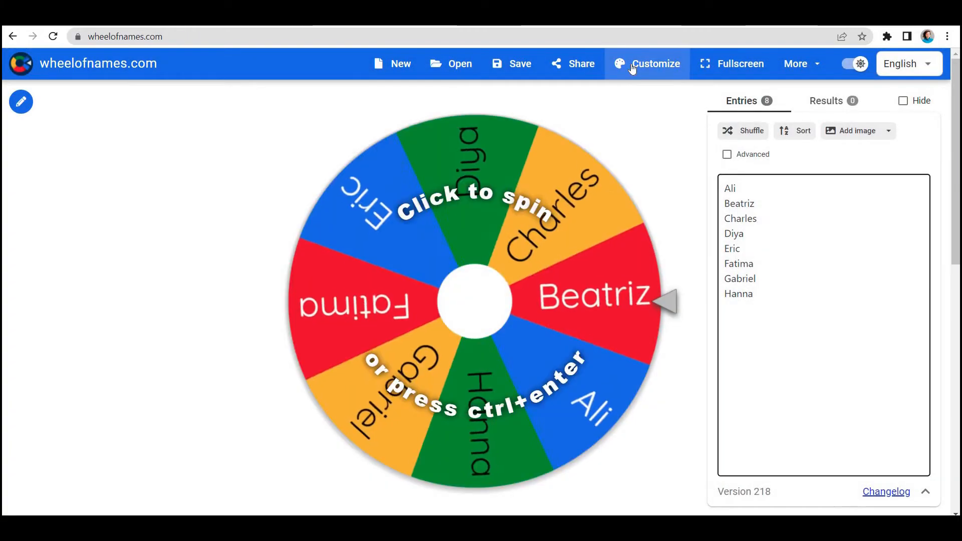
Apply the Antarctica evening color theme to the wheel and save the customization
{"action": "left_click", "coordinate": [631, 64]}
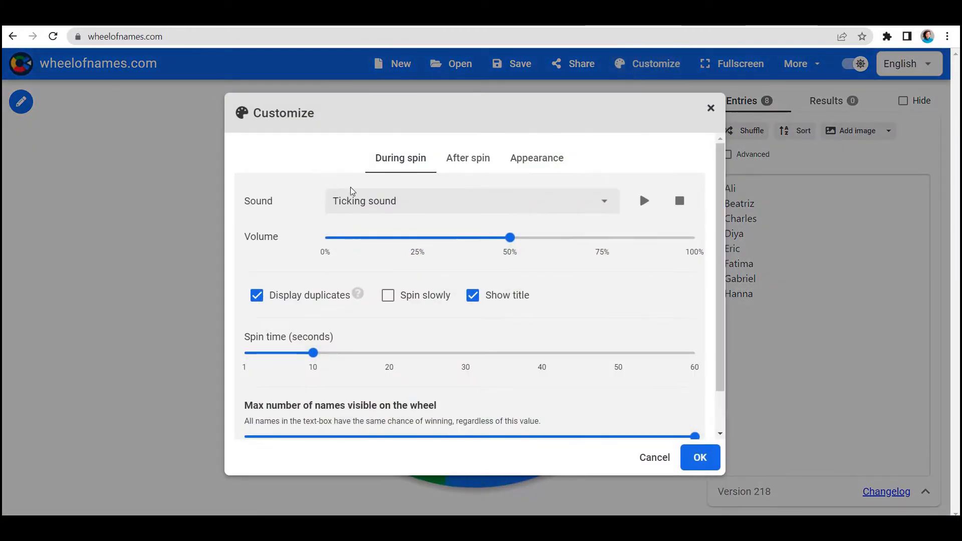
{"action": "left_click", "coordinate": [529, 159]}
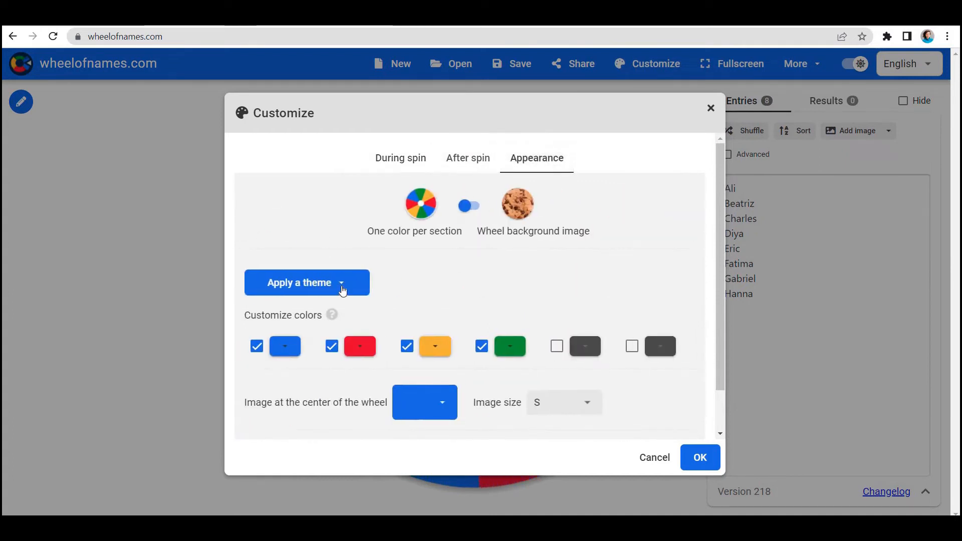
{"action": "left_click", "coordinate": [347, 298]}
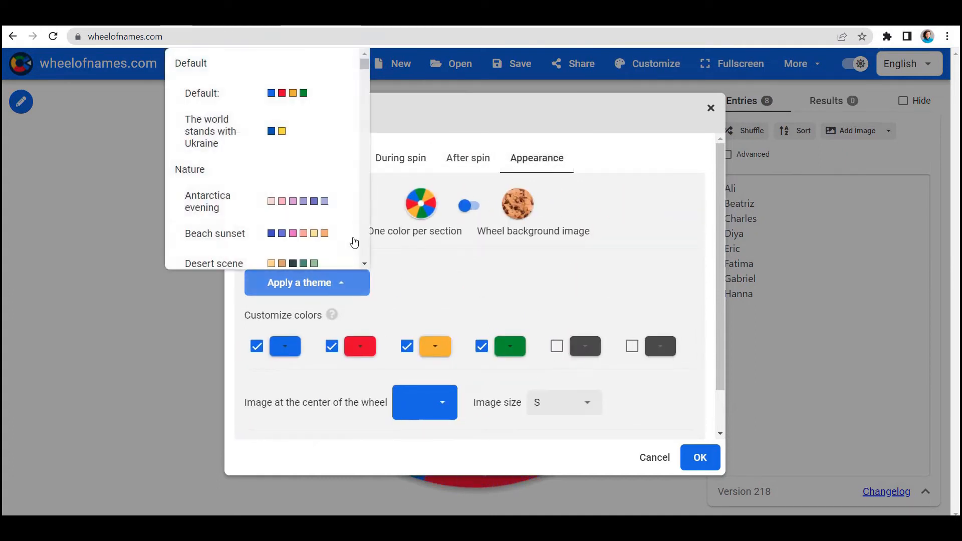
{"action": "left_click", "coordinate": [326, 201]}
{"action": "left_click", "coordinate": [718, 460]}
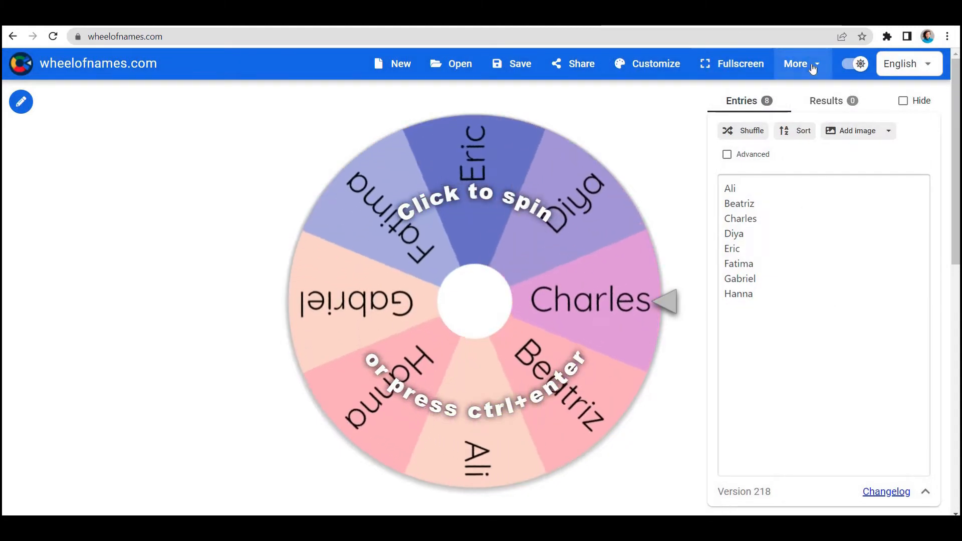
View the information on linking a Google Spreadsheet to the wheel and leave without signing in
{"action": "left_click", "coordinate": [809, 66]}
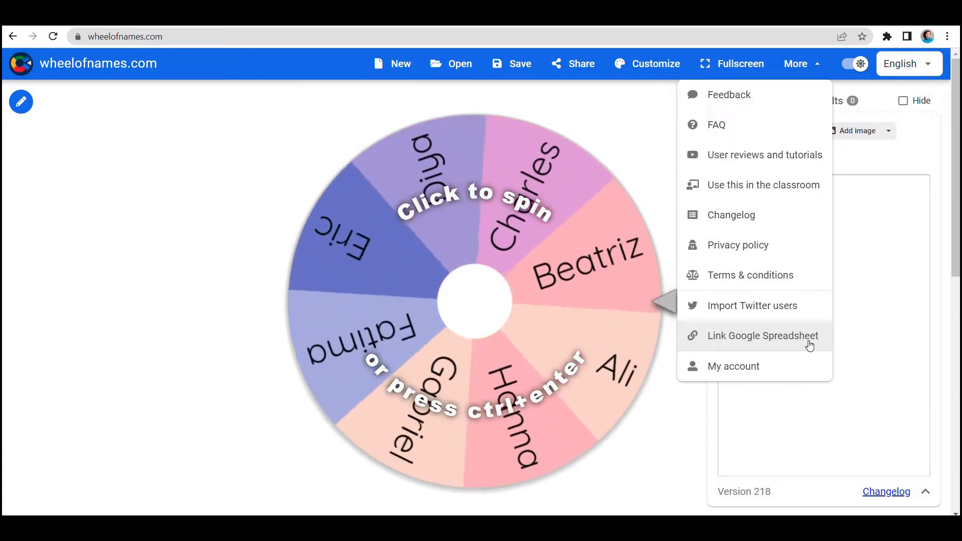
{"action": "left_click", "coordinate": [810, 346]}
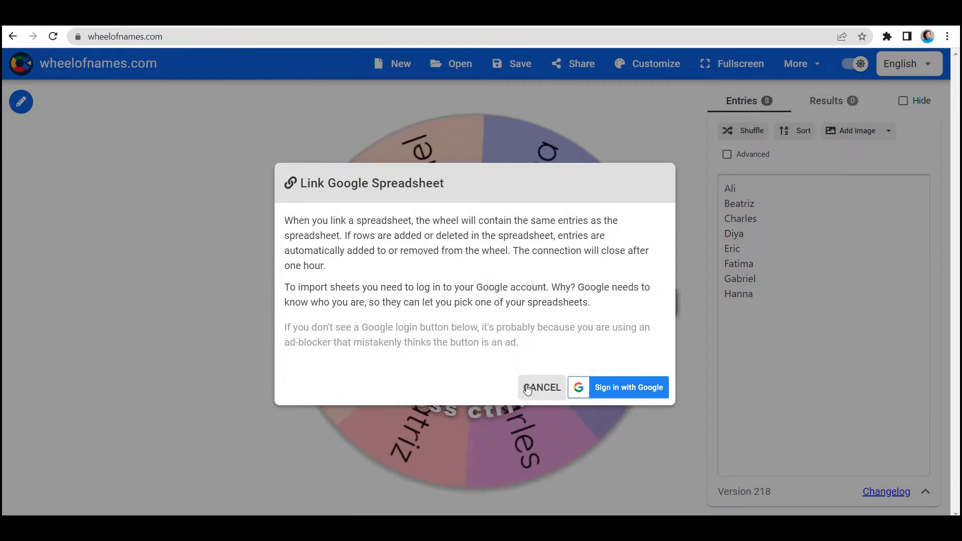
{"action": "left_click", "coordinate": [749, 342]}
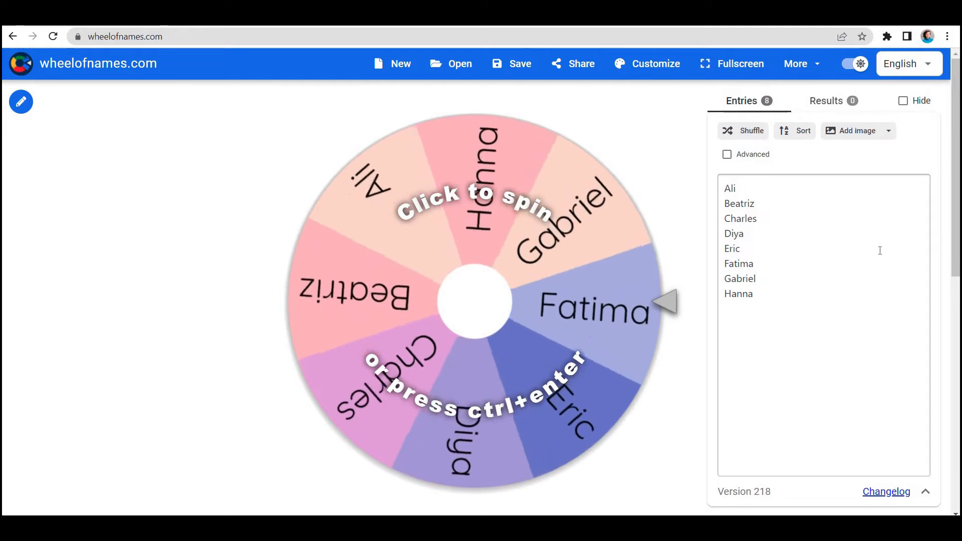
Open the site's FAQ and view its How to section
{"action": "left_click", "coordinate": [815, 75]}
{"action": "left_click", "coordinate": [724, 125]}
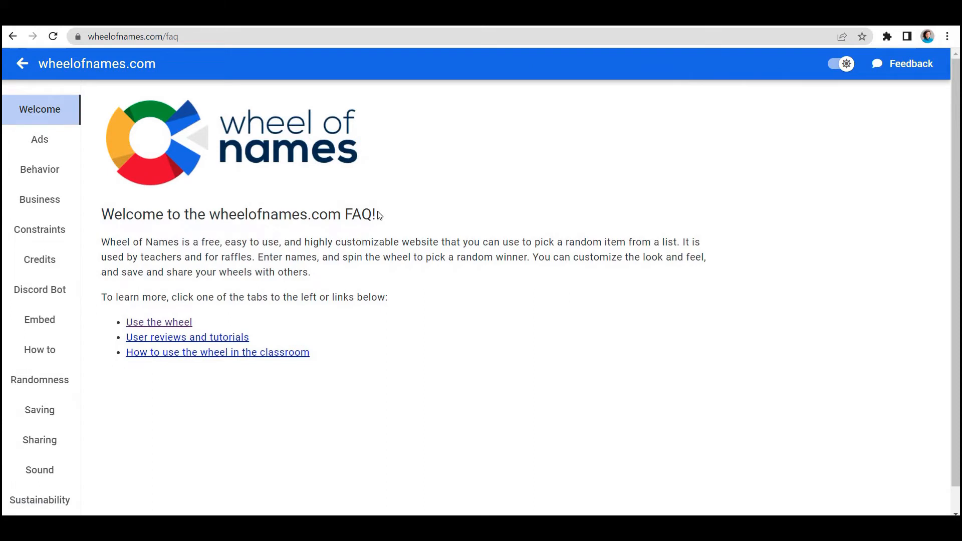
{"action": "left_click", "coordinate": [38, 350]}
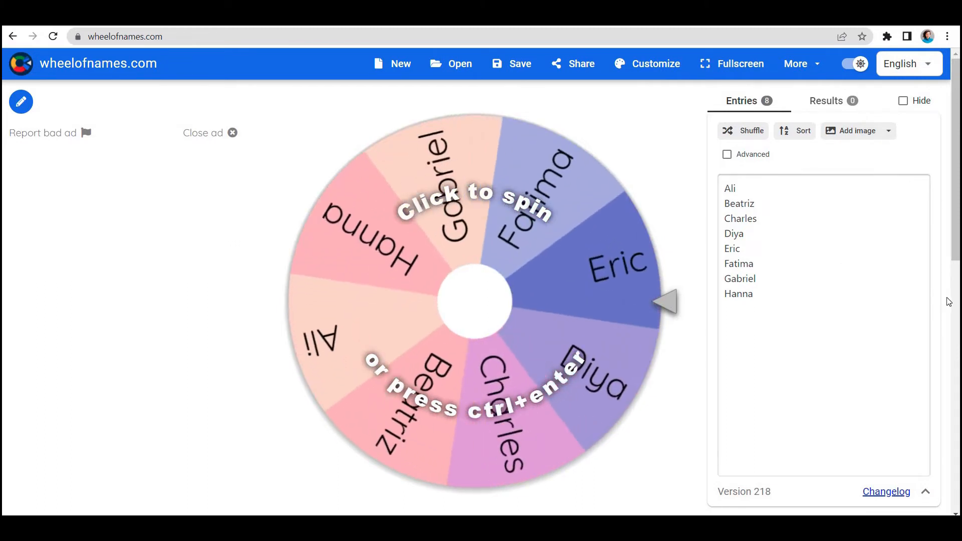
Replace the wheel entries with Canada, USA, Europe South, Europe North, Europe Central, Europe East, Europe West, Russia, Bali, Argentina, Mexico and Uruguay
{"action": "left_click", "coordinate": [827, 311]}
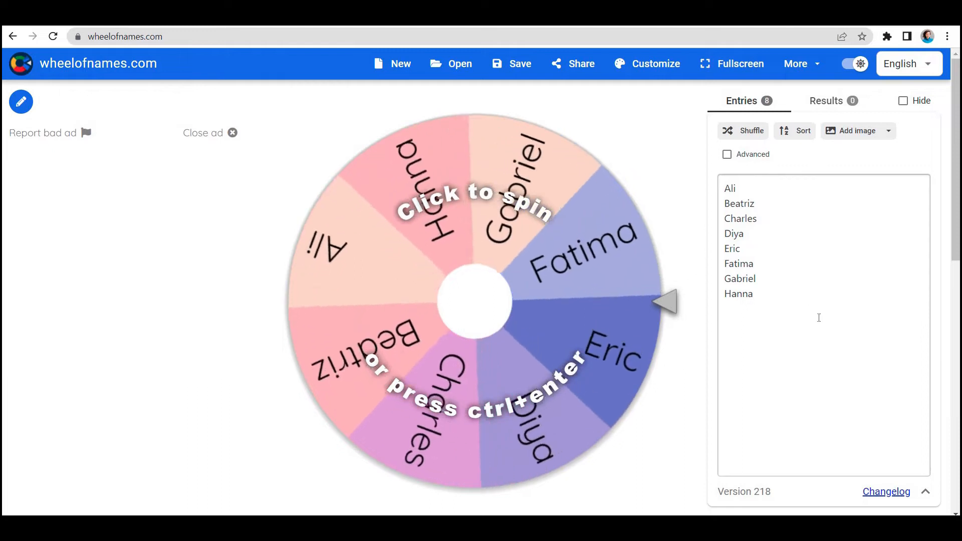
{"action": "key", "text": "ctrl+a"}
{"action": "type", "text": "Canada USA Europe South Europe North Europe Central Europe East Europe West Russia Bali Argentina Mexico Uruguay"}
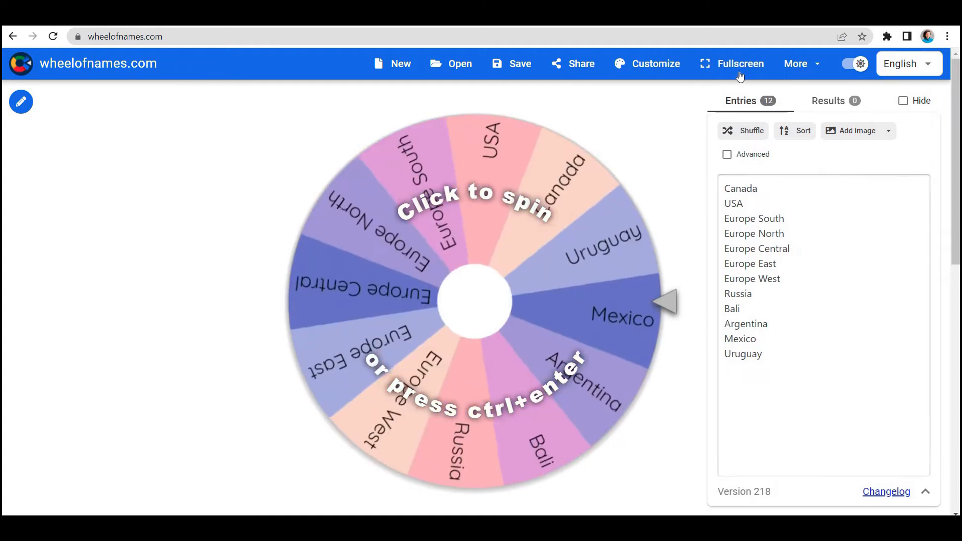
Show the wheel in fullscreen and spin it to pick a country or region
{"action": "left_click", "coordinate": [733, 63]}
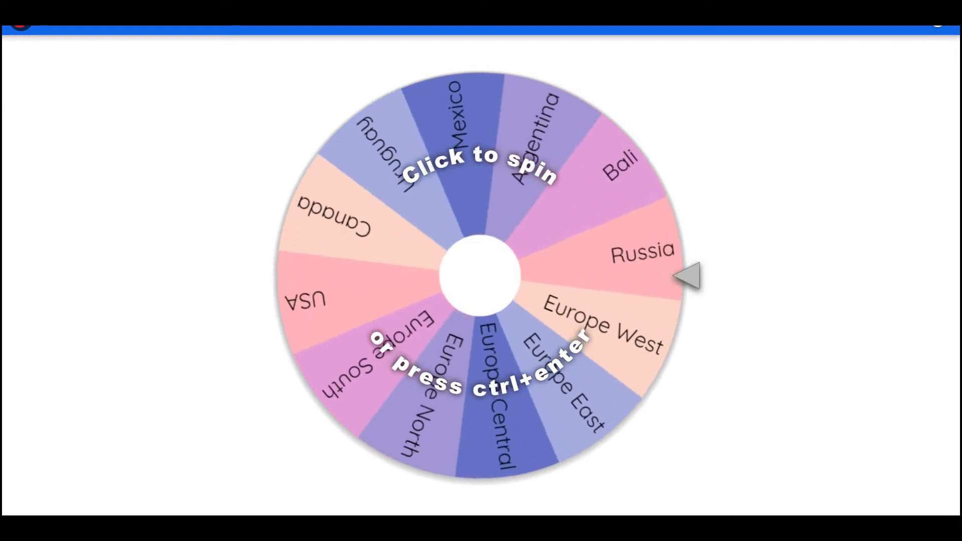
{"action": "left_click", "coordinate": [541, 174]}
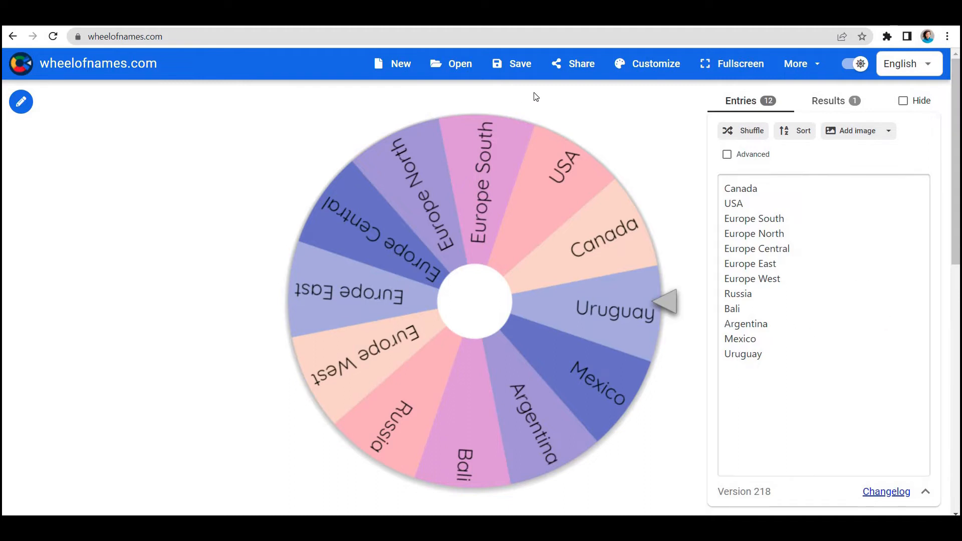
Start saving the wheel and create an account through email sign-in, with the e-mail address, full name and a chosen password
{"action": "left_click", "coordinate": [517, 74]}
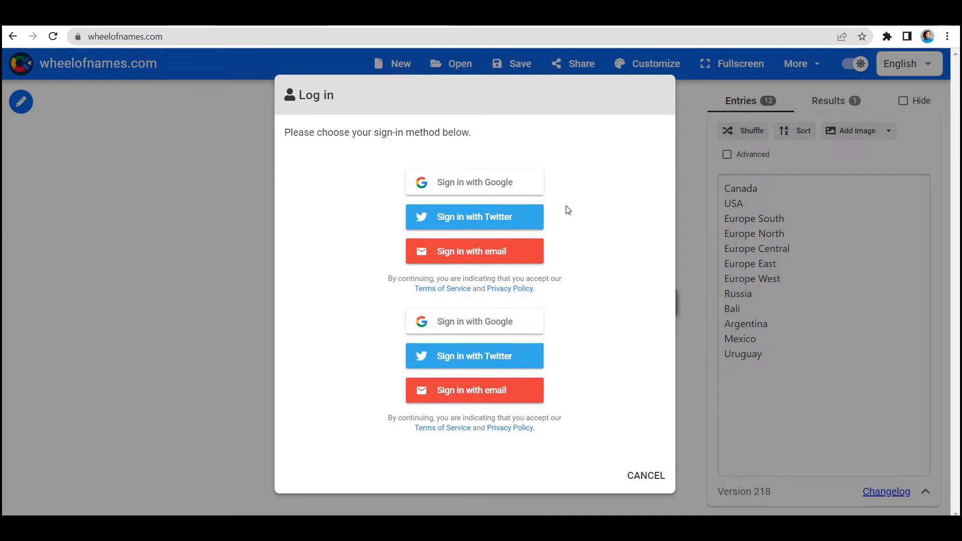
{"action": "left_click", "coordinate": [488, 253]}
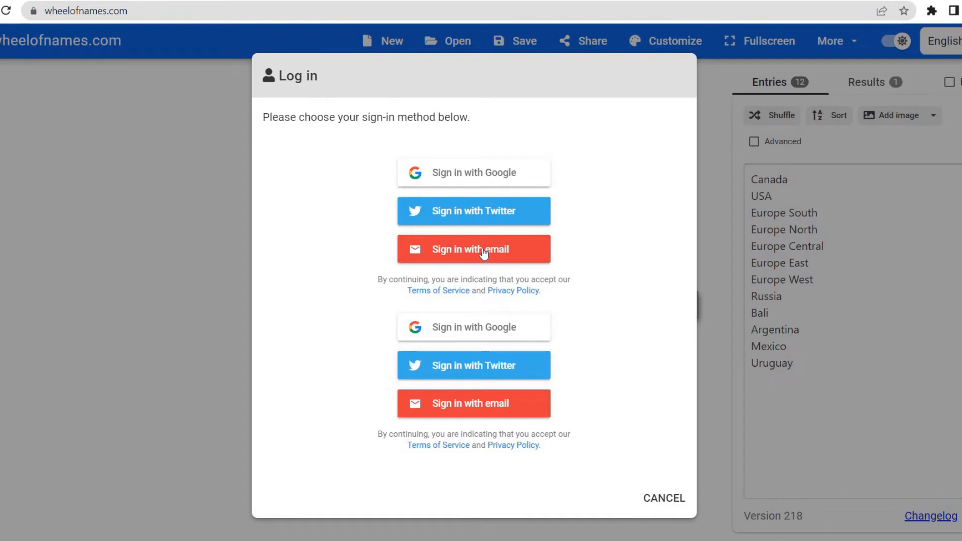
{"action": "left_click", "coordinate": [456, 404]}
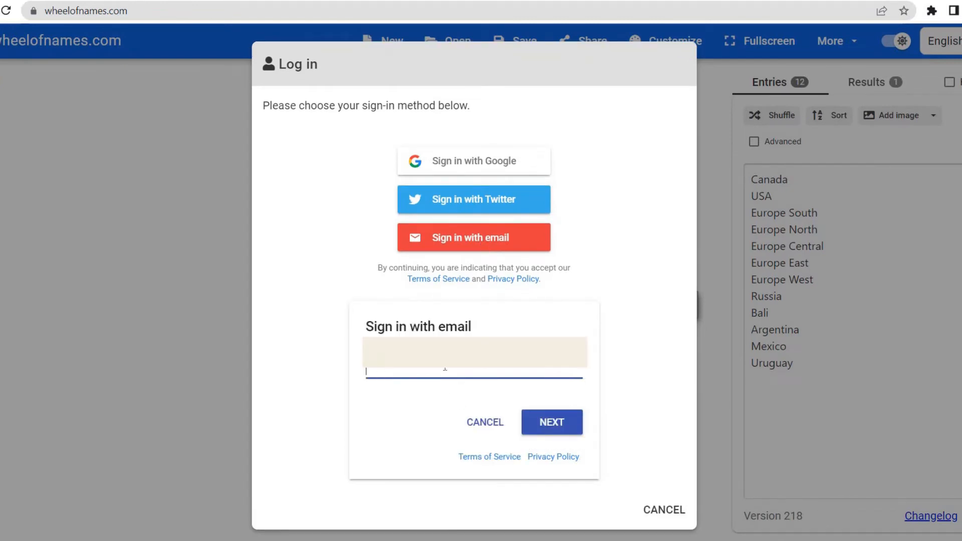
{"action": "key", "text": "Return"}
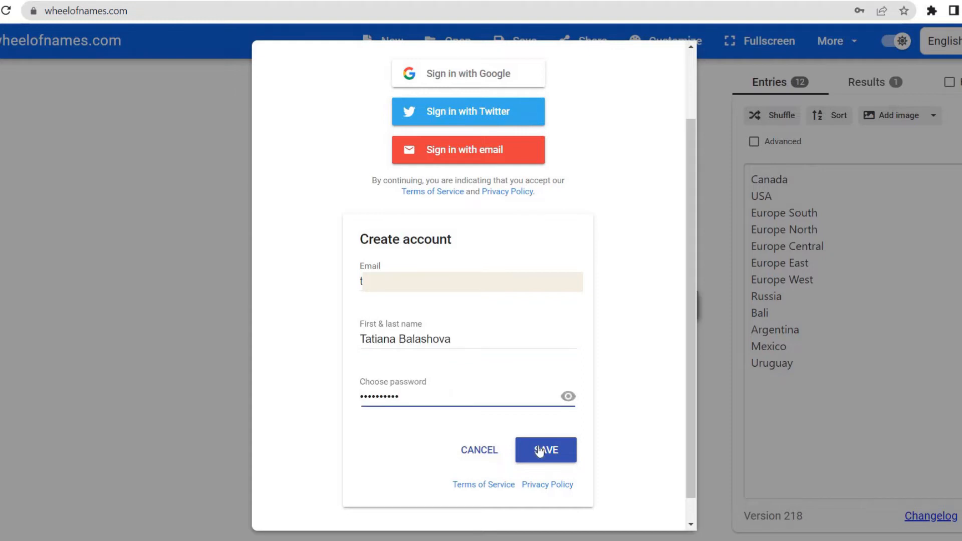
{"action": "left_click", "coordinate": [540, 451]}
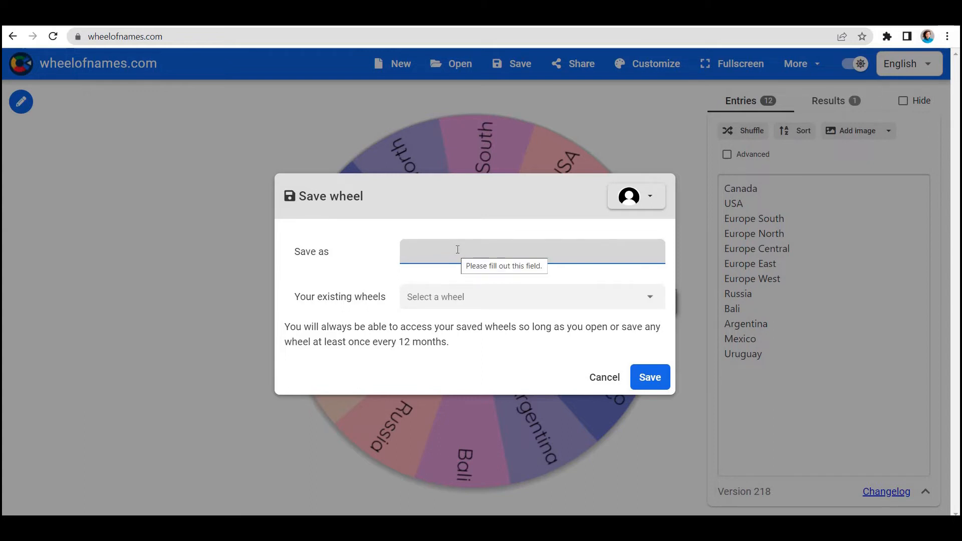
Save the wheel under the name Countries_1_Pastel Tender
{"action": "type", "text": "Pastel Tender"}
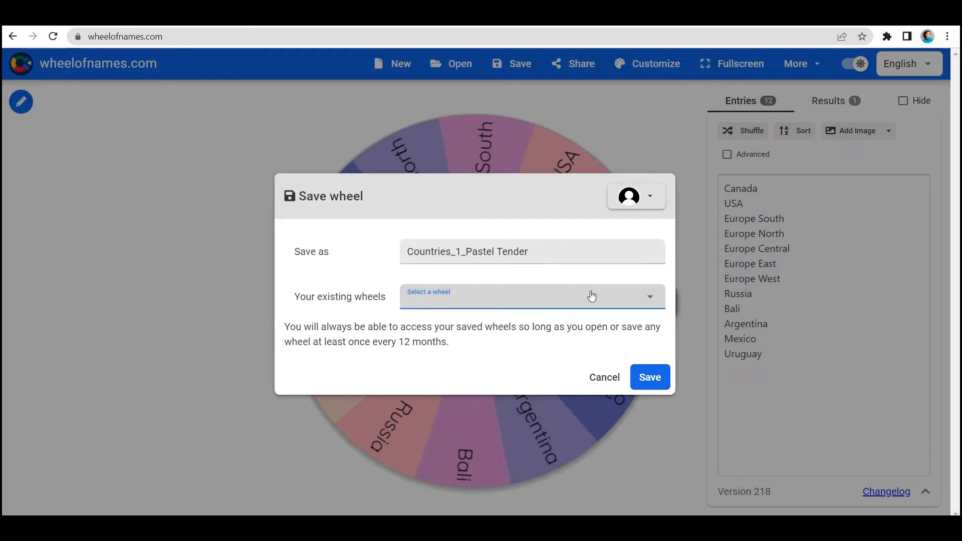
{"action": "key", "text": "Return"}
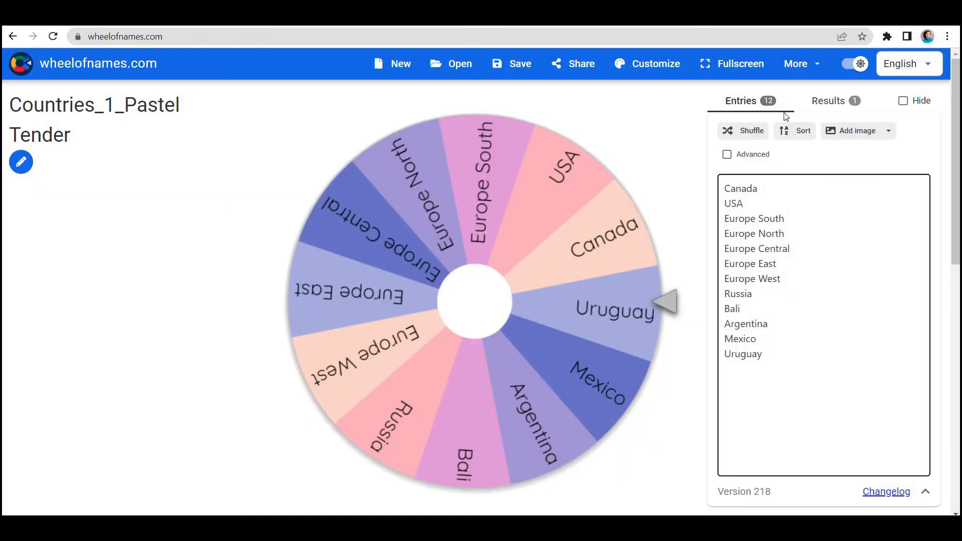
Shuffle the country and region entries and sort them alphabetically
{"action": "left_click", "coordinate": [748, 135]}
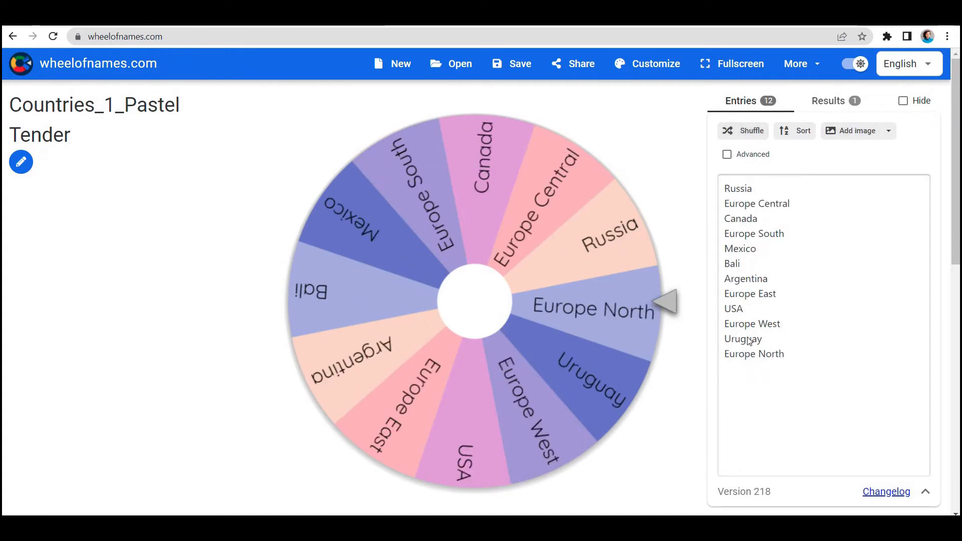
{"action": "left_click", "coordinate": [798, 135]}
{"action": "left_click", "coordinate": [798, 135]}
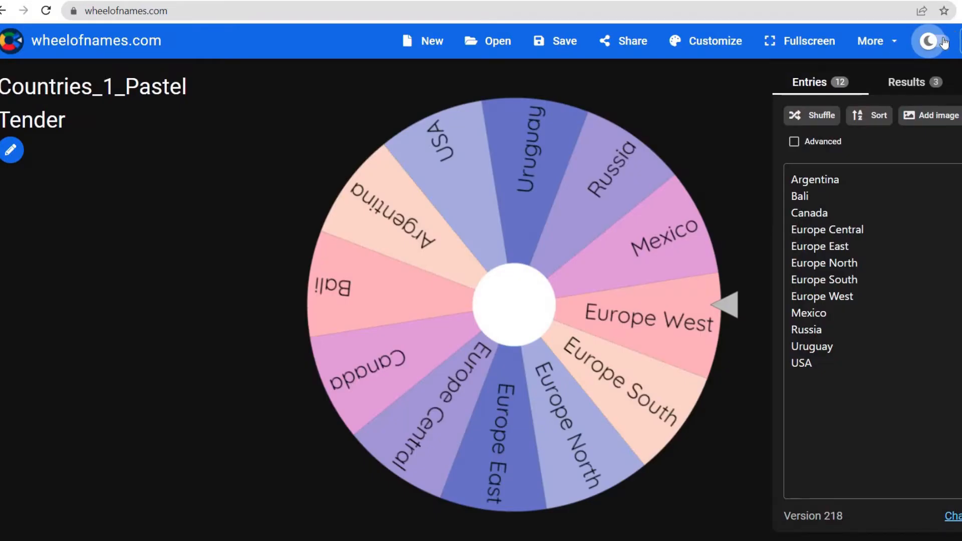
Try the page's dark mode and return it to light mode
{"action": "left_click", "coordinate": [943, 42]}
{"action": "left_click", "coordinate": [930, 42]}
{"action": "left_click", "coordinate": [942, 44]}
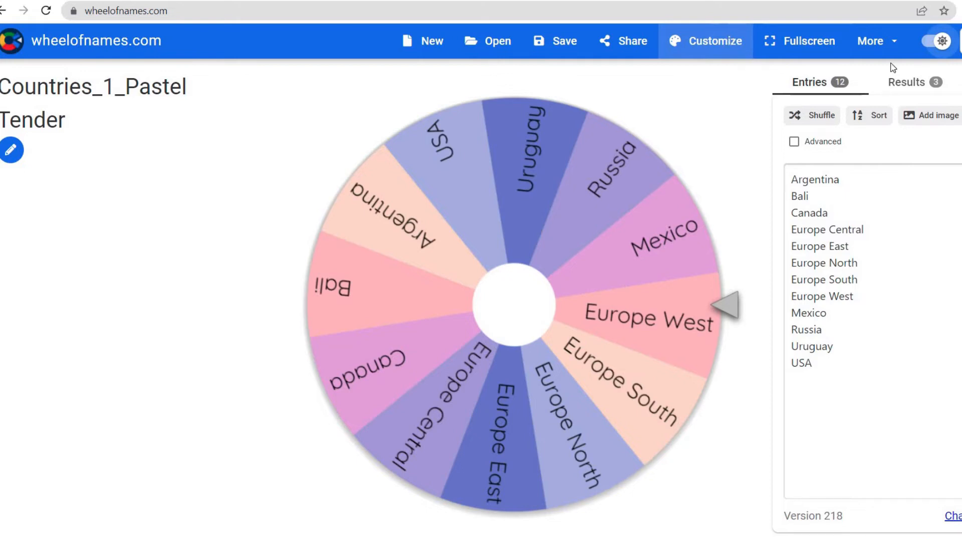
Review the recorded spin results and clear the whole results list
{"action": "left_click", "coordinate": [925, 85]}
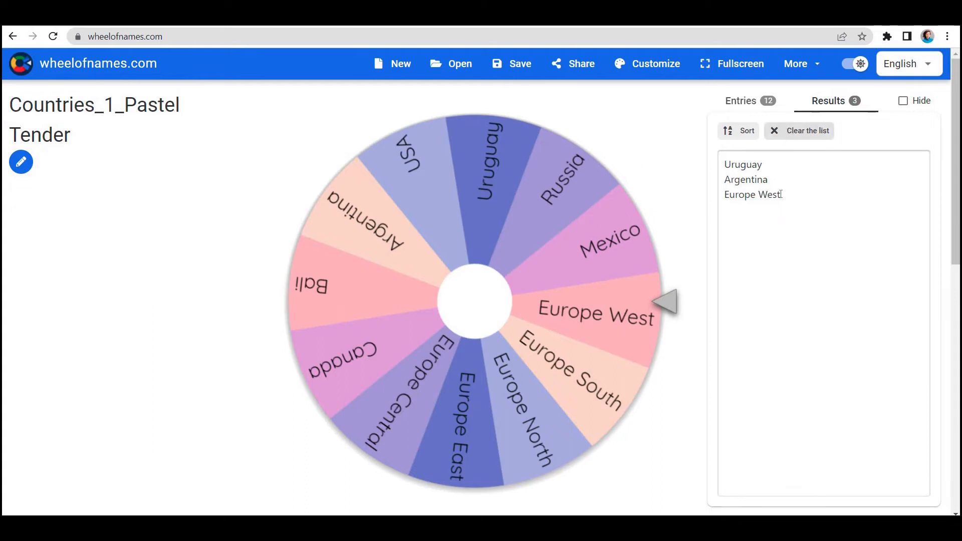
{"action": "mouse_move", "coordinate": [734, 179]}
{"action": "left_mouse_down"}
{"action": "mouse_move", "coordinate": [781, 196]}
{"action": "mouse_move", "coordinate": [723, 185]}
{"action": "mouse_move", "coordinate": [722, 167]}
{"action": "left_mouse_up"}
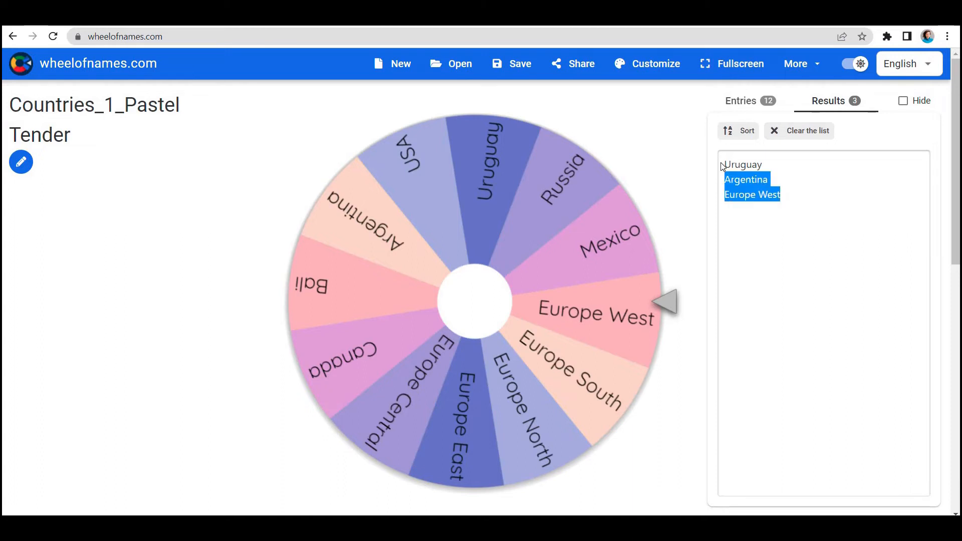
{"action": "left_click", "coordinate": [800, 133]}
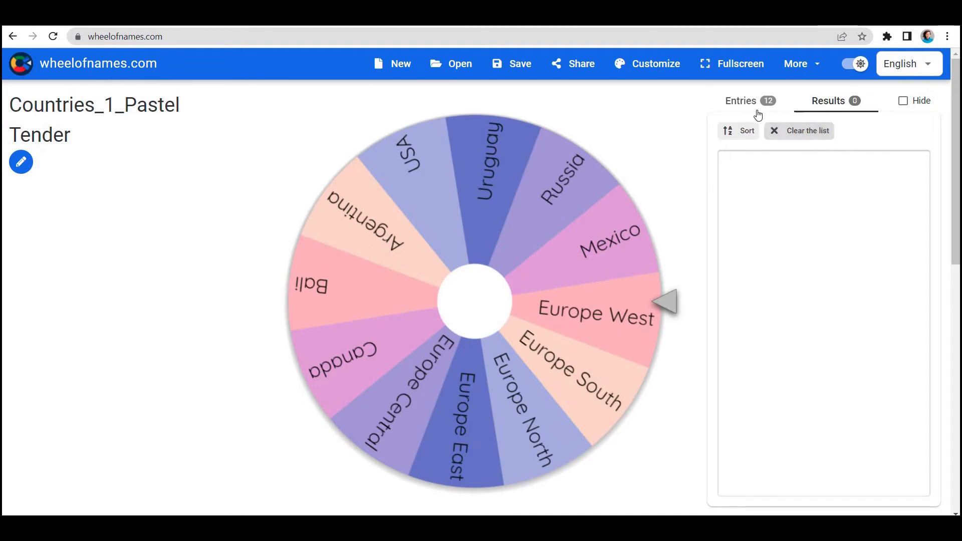
Return to the entries list, hide the entries and results area, and show it again
{"action": "left_click", "coordinate": [751, 106]}
{"action": "left_click", "coordinate": [903, 101]}
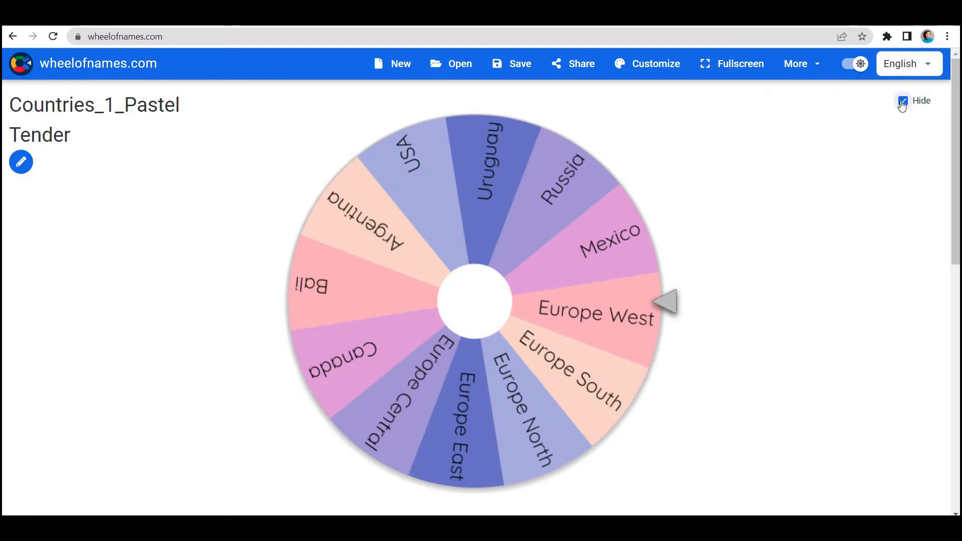
{"action": "left_click", "coordinate": [903, 101]}
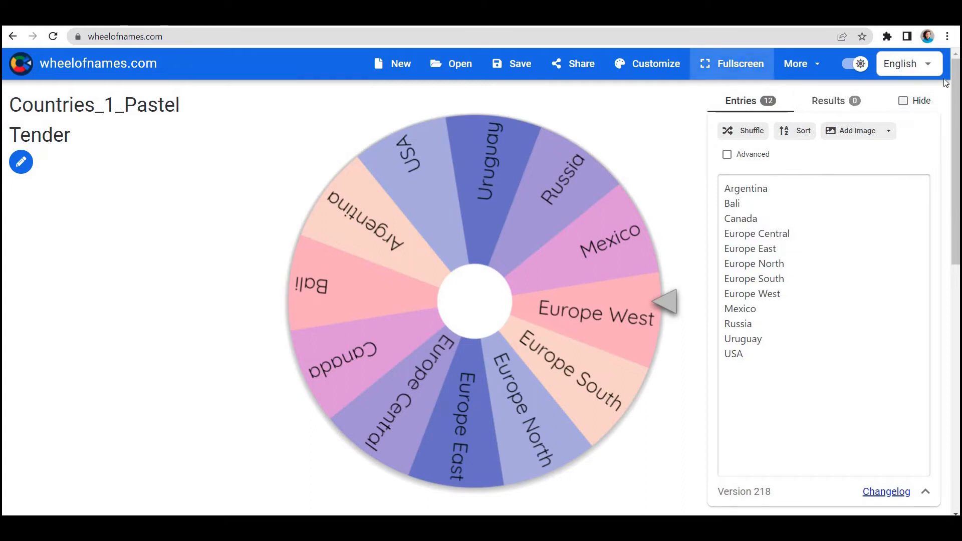
View the wheel in full screen and exit, and expand and collapse the section below the entries list
{"action": "left_click", "coordinate": [733, 64]}
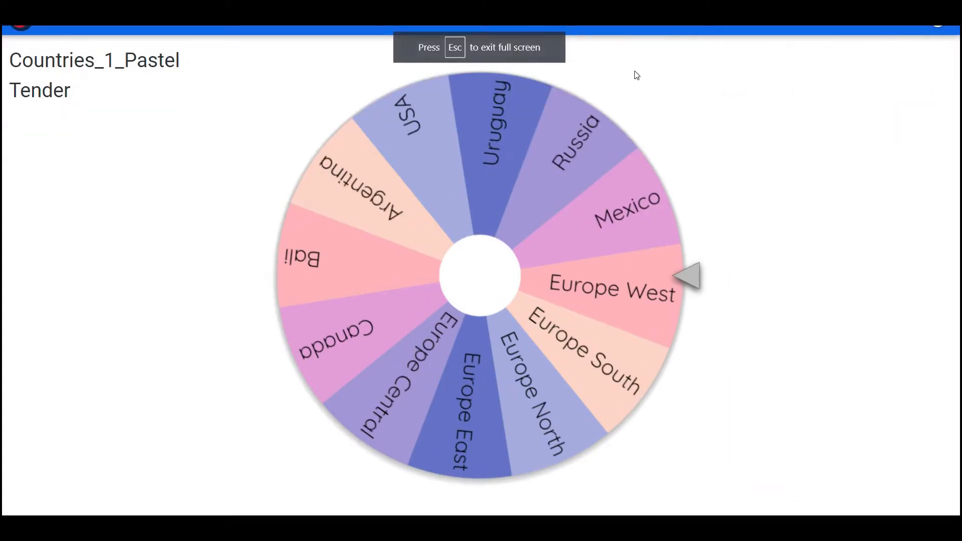
{"action": "key", "text": "Escape"}
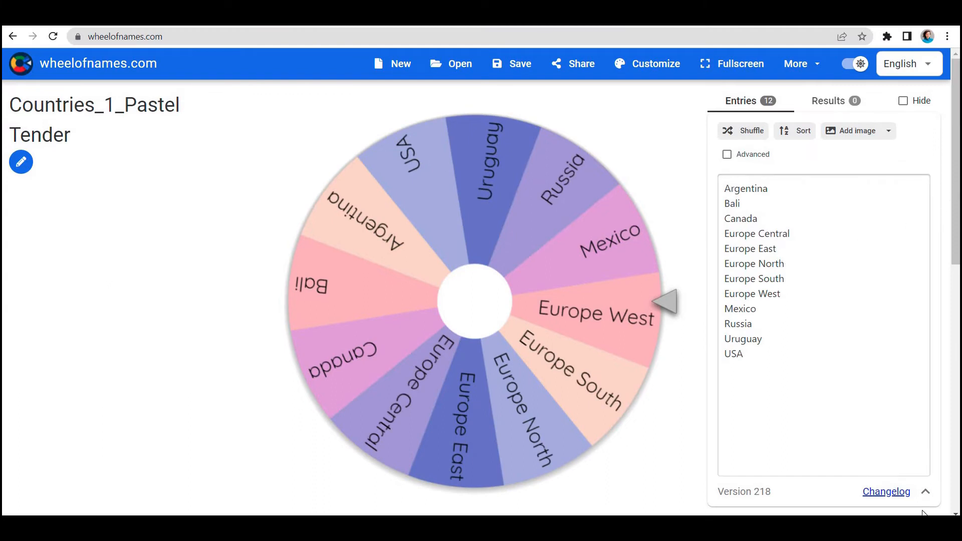
{"action": "left_click", "coordinate": [926, 493]}
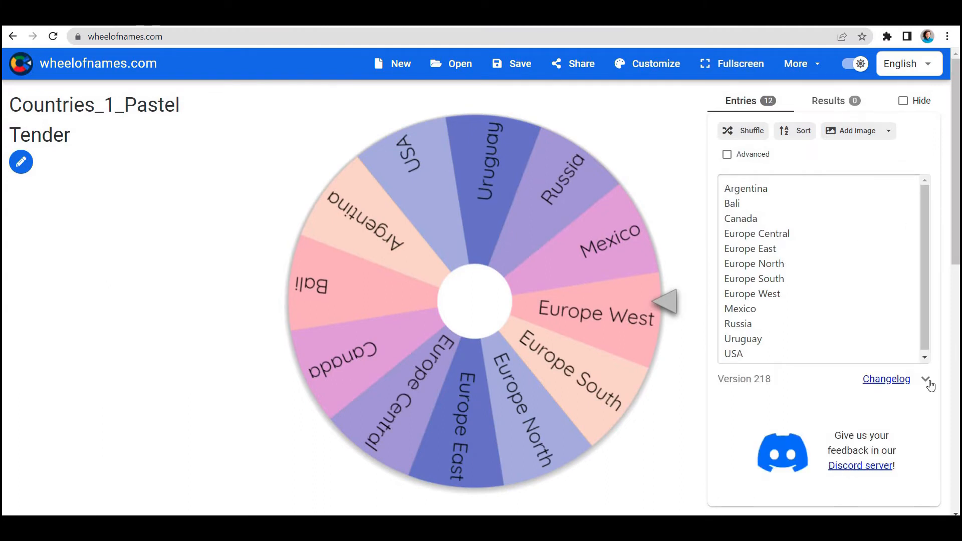
{"action": "left_click", "coordinate": [926, 379]}
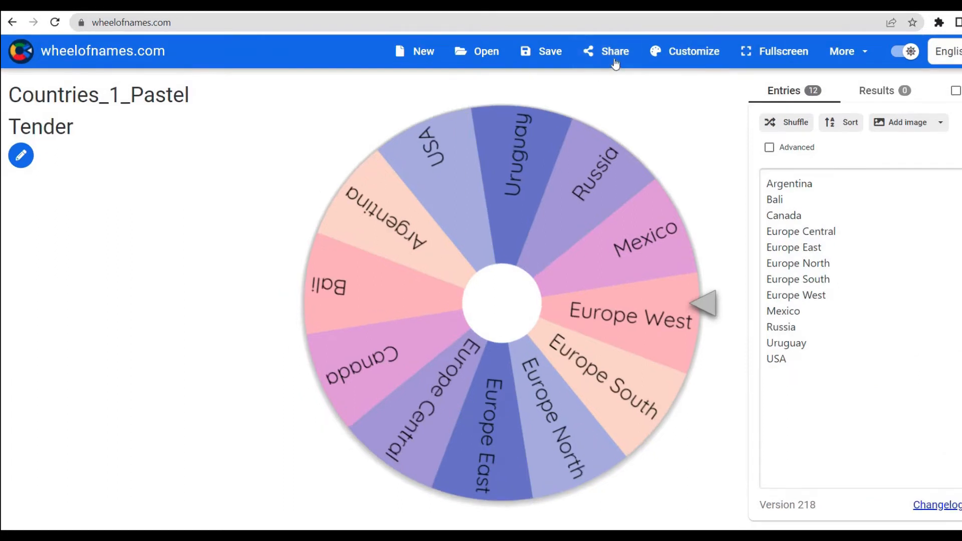
Read the notice about creating a public shareable link to the wheel and cancel without creating one
{"action": "left_click", "coordinate": [609, 59]}
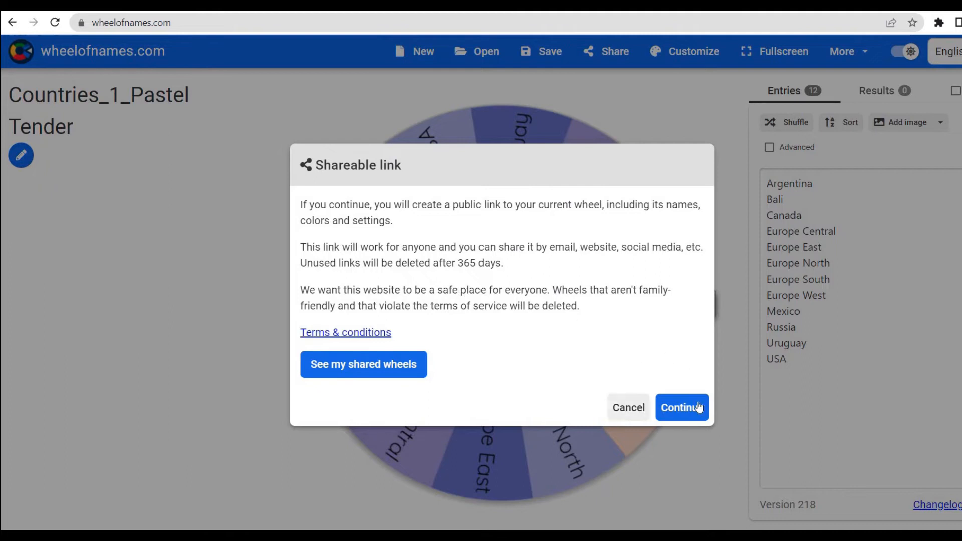
{"action": "left_click", "coordinate": [618, 408]}
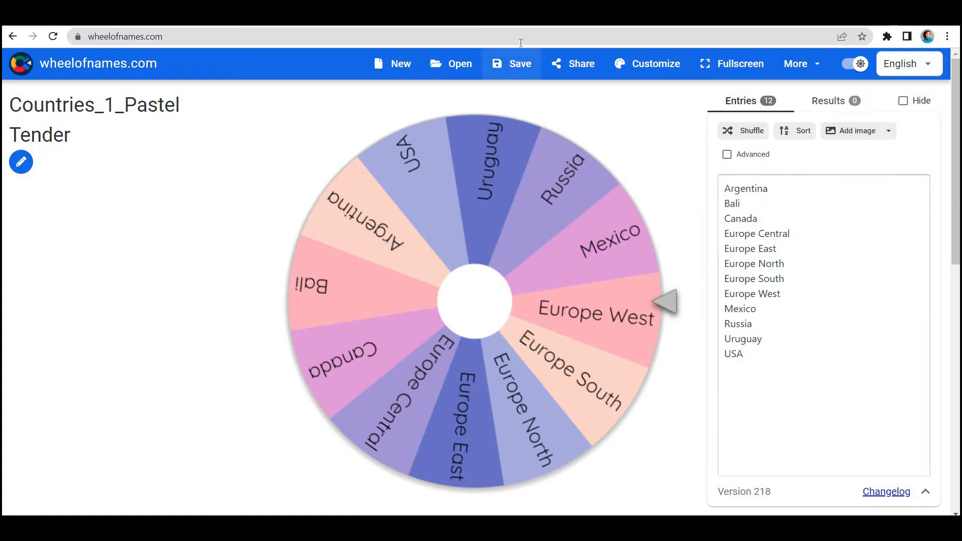
Spin the wheel and close the winner announcement without removing the winning entry
{"action": "key", "text": "ctrl+Return"}
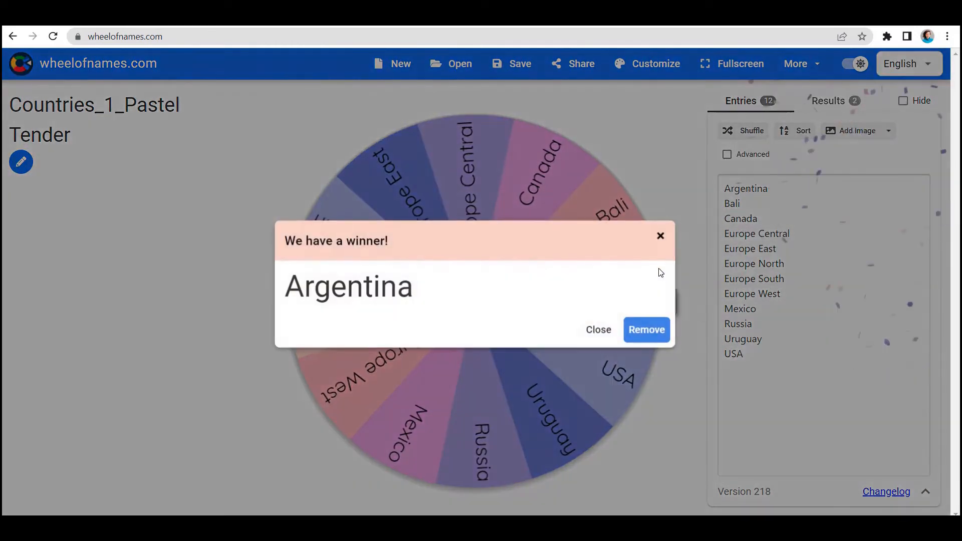
{"action": "left_click", "coordinate": [660, 236]}
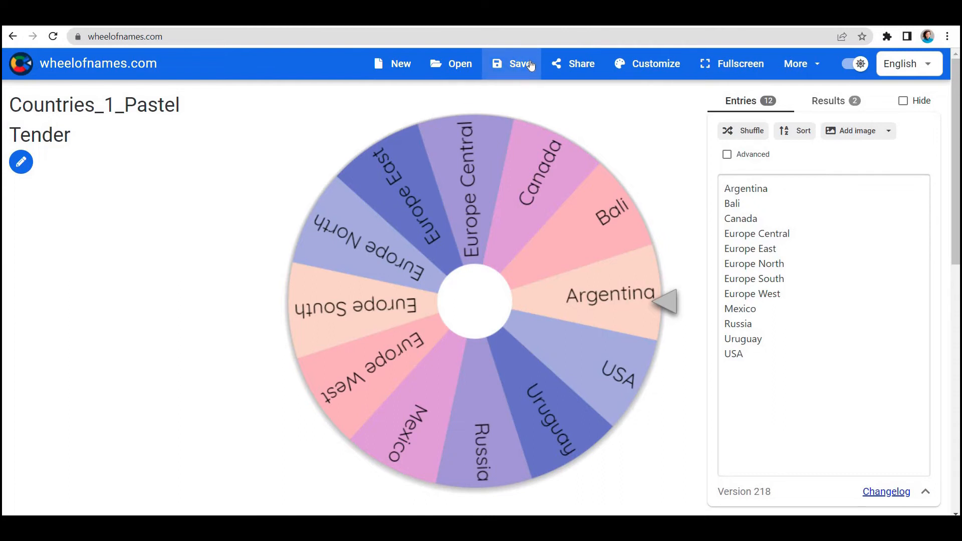
{"action": "right_click", "coordinate": [395, 69]}
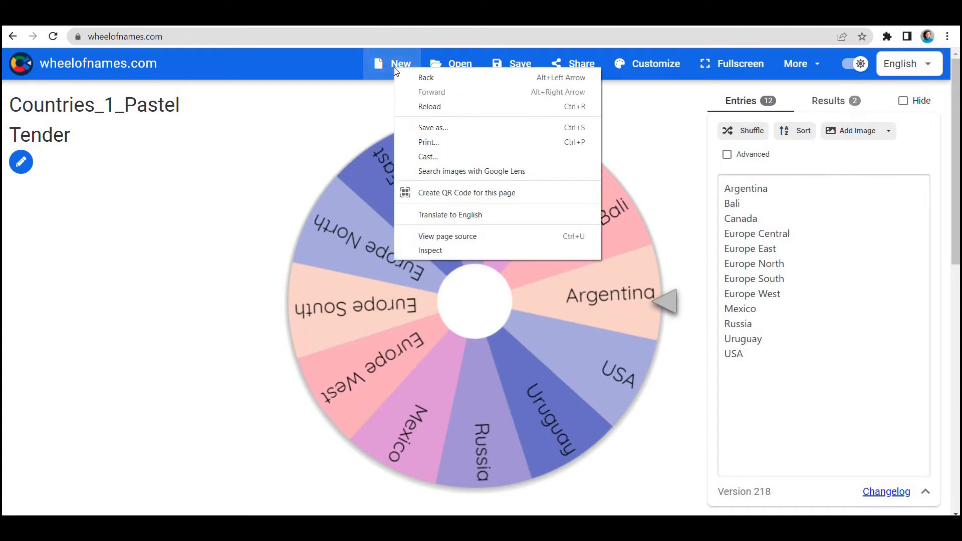
{"action": "left_click", "coordinate": [340, 112]}
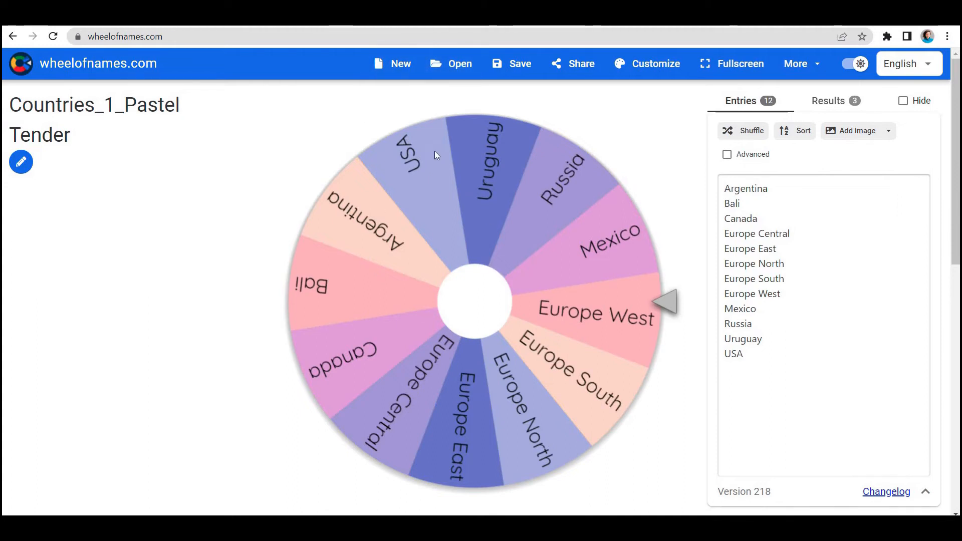
{"action": "left_click", "coordinate": [384, 75]}
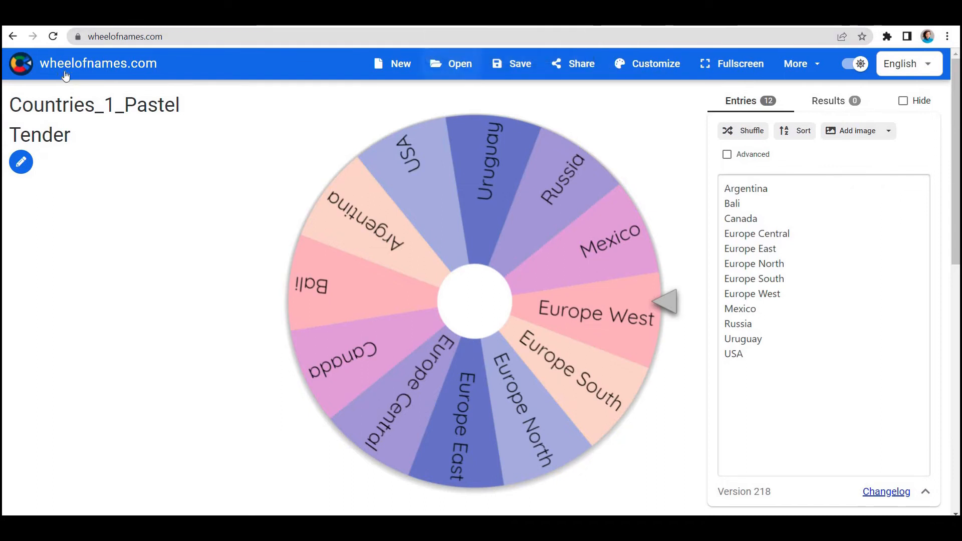
Copy the wheelofnames.com address and load it in a new browser tab
{"action": "left_click", "coordinate": [106, 36]}
{"action": "key", "text": "ctrl+c"}
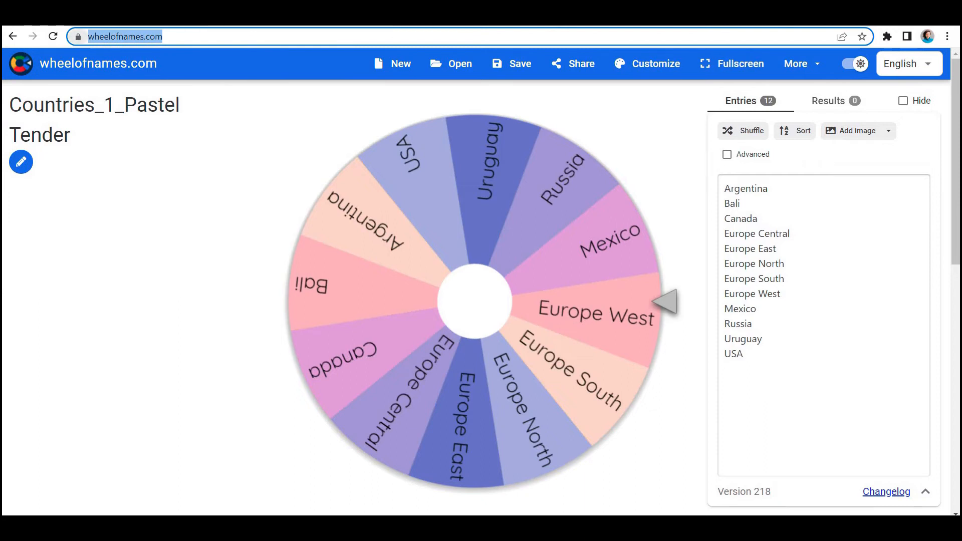
{"action": "key", "text": "ctrl+t"}
{"action": "key", "text": "ctrl+v"}
{"action": "key", "text": "Return"}
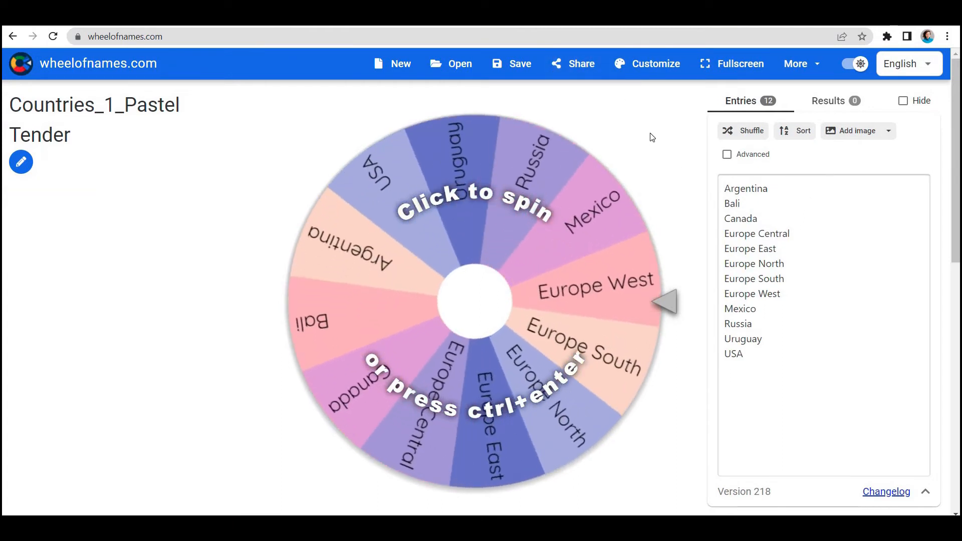
Start a new wheel and delete all of its default name entries
{"action": "left_click", "coordinate": [391, 67]}
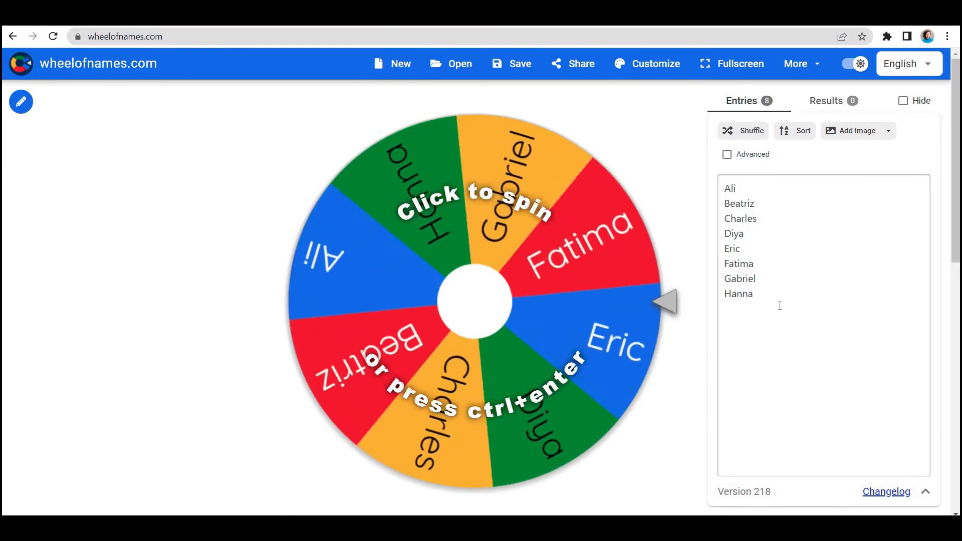
{"action": "left_click", "coordinate": [780, 306]}
{"action": "key", "text": "ctrl+a"}
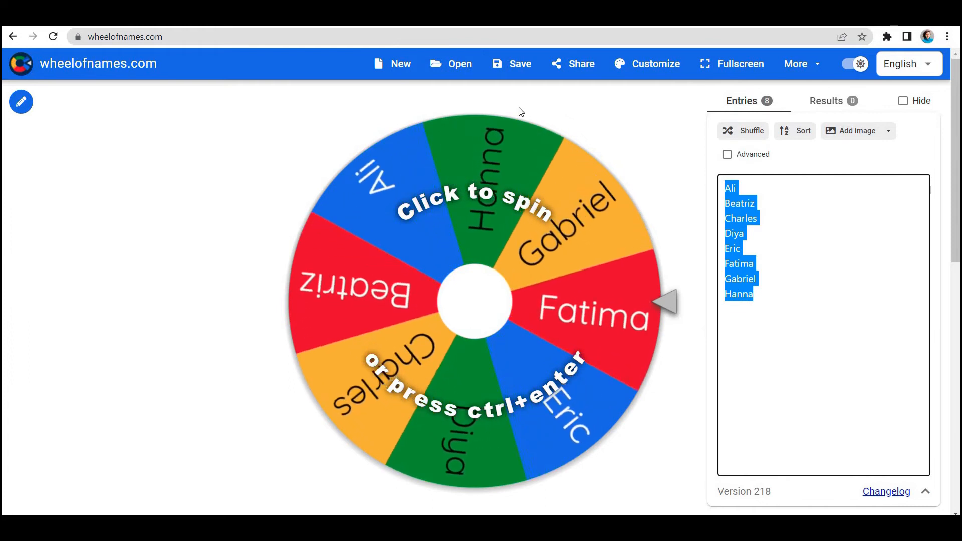
{"action": "key", "text": "Delete"}
Open the saved wheel "Countries_1_Pastel Tender" and briefly select all of its entries, leaving them unedited
{"action": "left_click", "coordinate": [466, 66]}
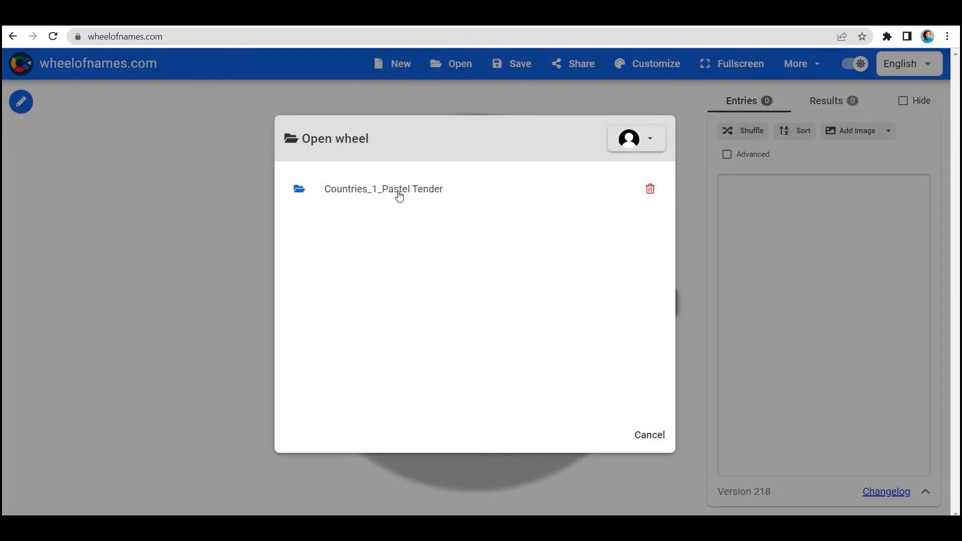
{"action": "left_click", "coordinate": [401, 196]}
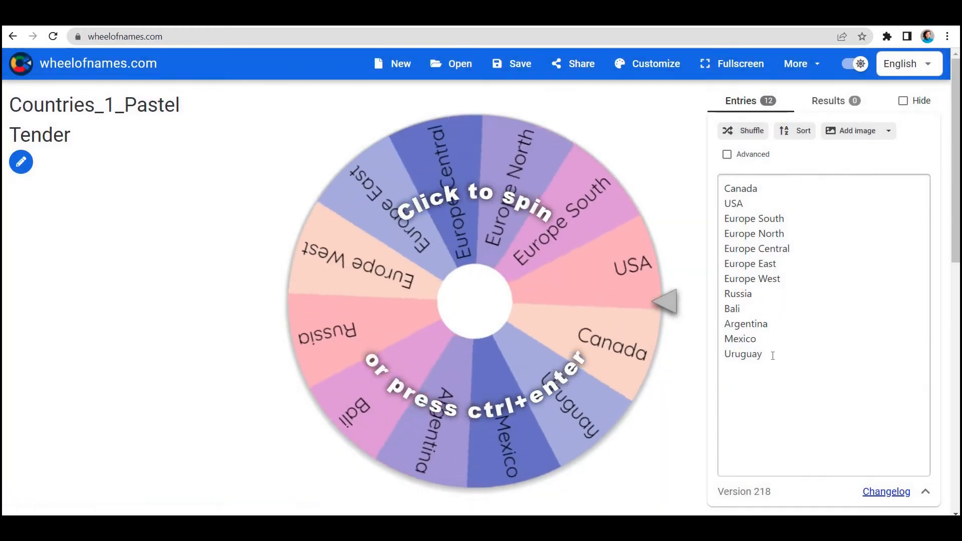
{"action": "key", "text": "ctrl+a"}
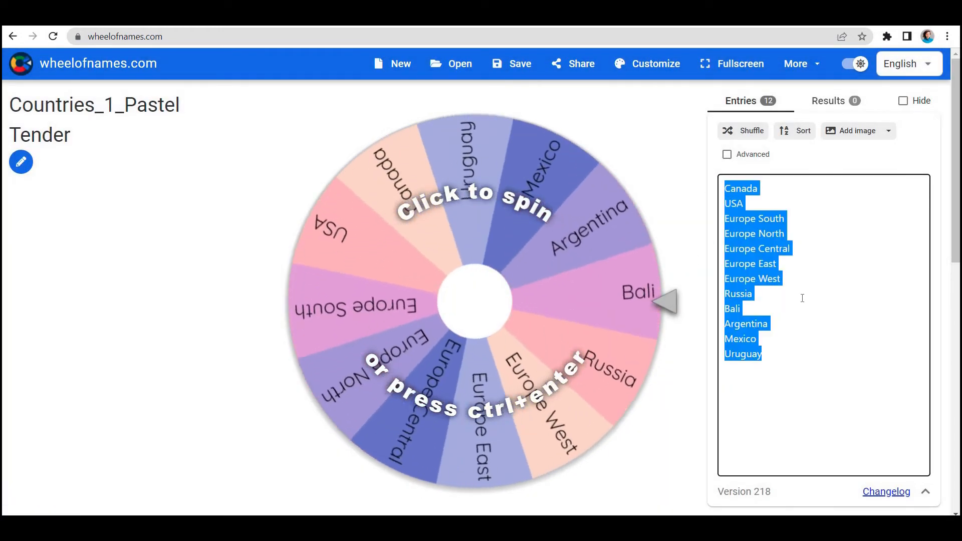
{"action": "left_click", "coordinate": [830, 309]}
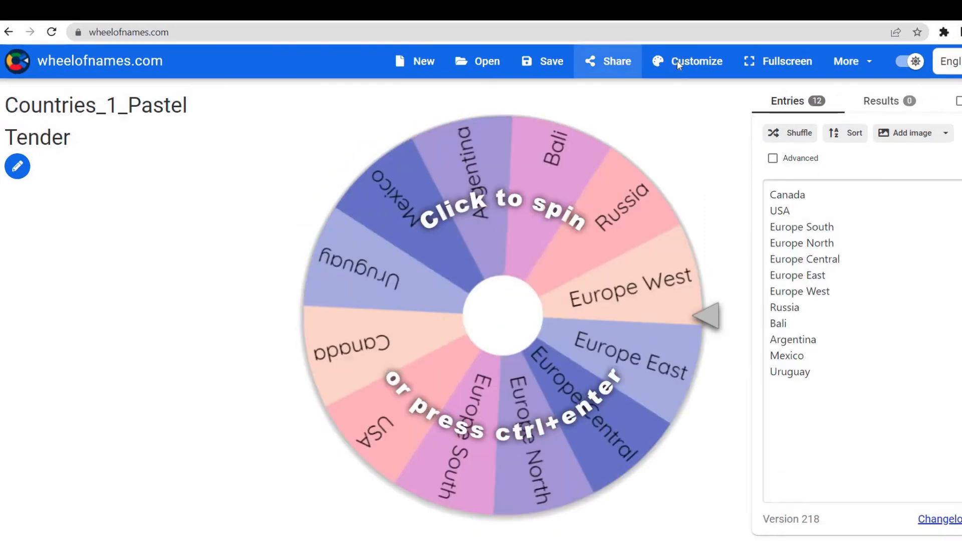
Switch the wheel to a background image, choose Birth of the universe, set the page background color to #9999ff, and apply
{"action": "left_click", "coordinate": [678, 61]}
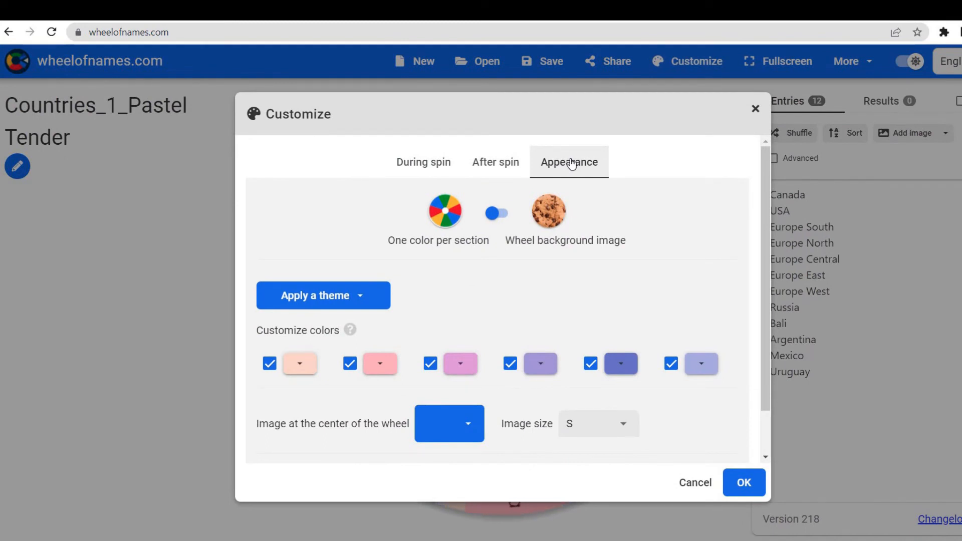
{"action": "left_click", "coordinate": [502, 217]}
{"action": "left_click", "coordinate": [449, 290]}
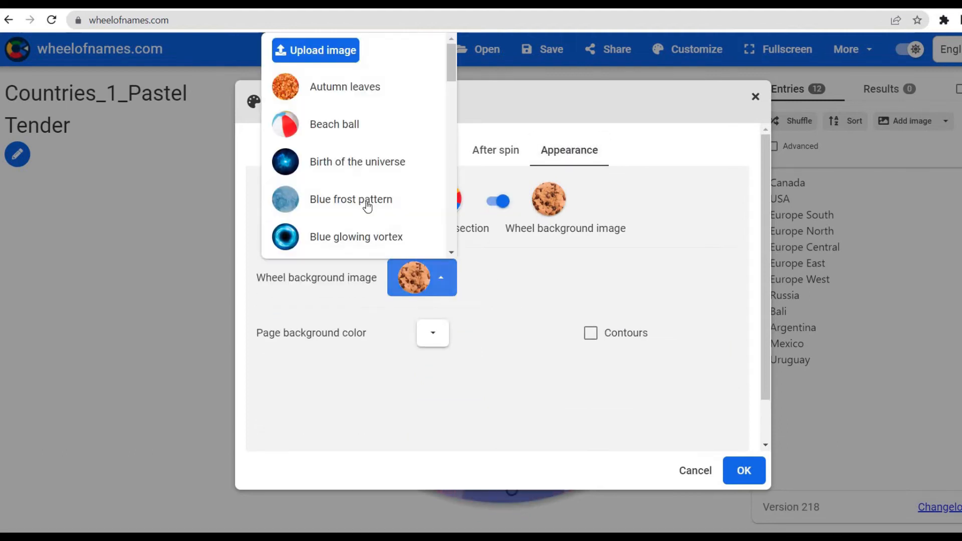
{"action": "left_click", "coordinate": [360, 168]}
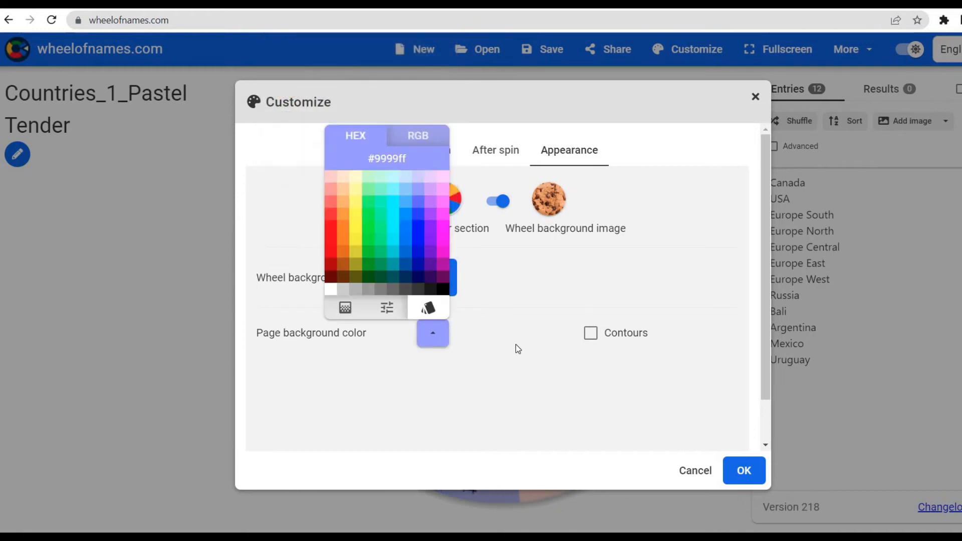
{"action": "left_click", "coordinate": [516, 345]}
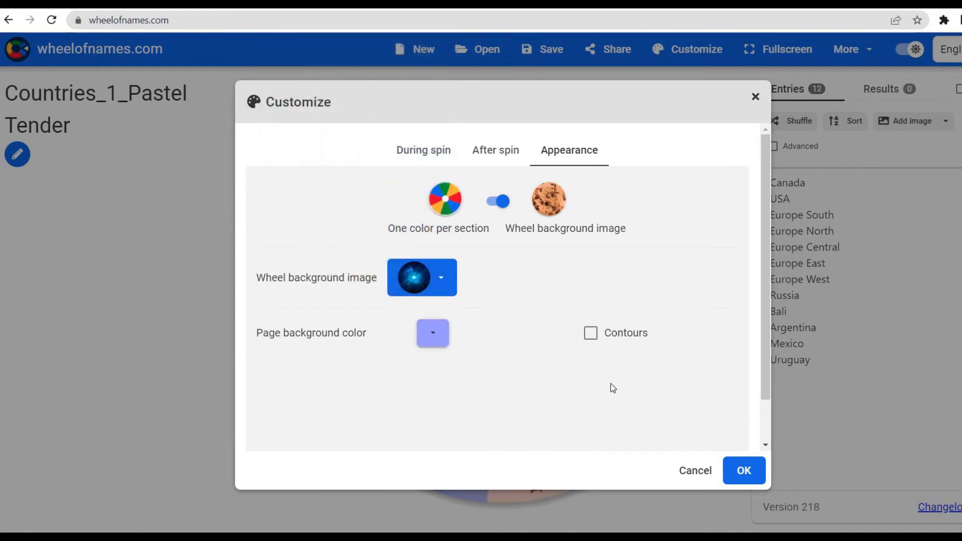
{"action": "left_click", "coordinate": [745, 479]}
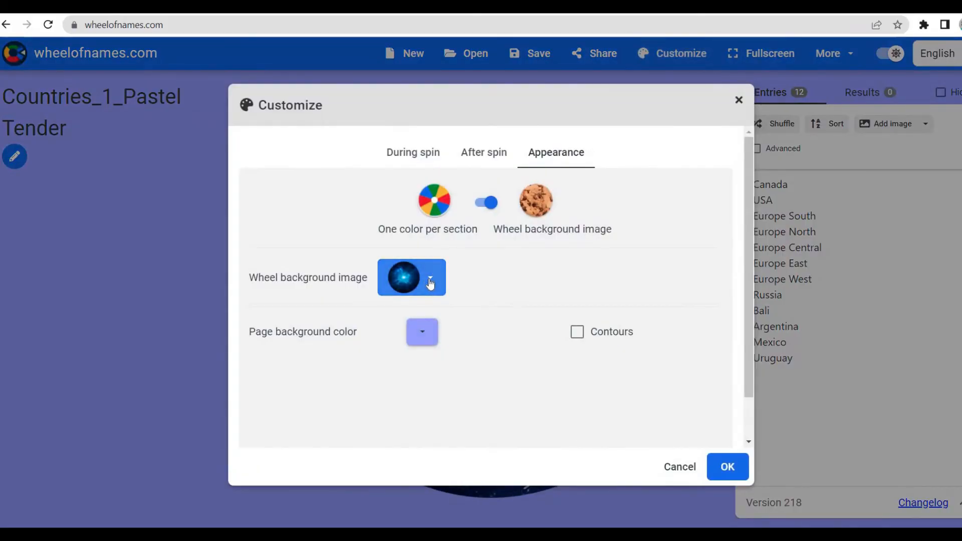
Try #8000ff as the page background color
{"action": "left_click", "coordinate": [430, 284]}
{"action": "left_click", "coordinate": [423, 338]}
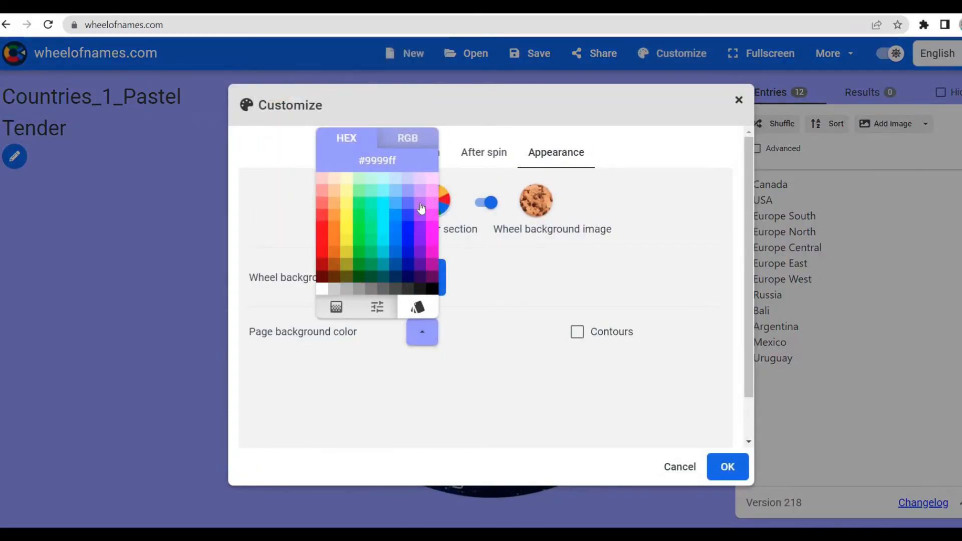
{"action": "left_click", "coordinate": [420, 229]}
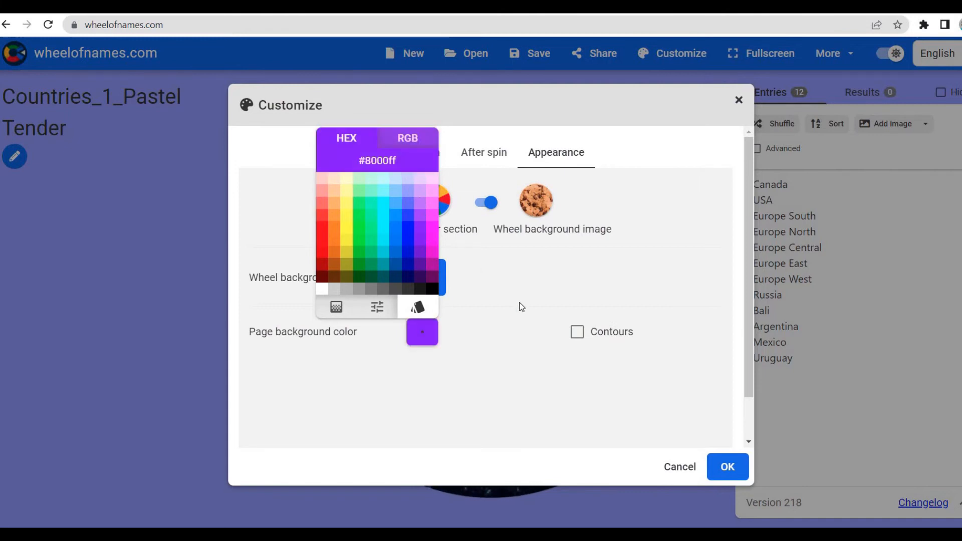
{"action": "left_click", "coordinate": [462, 288]}
Set the wheel background image to Moon with contours on, return the page background color to #9999ff, and apply
{"action": "left_click", "coordinate": [430, 279]}
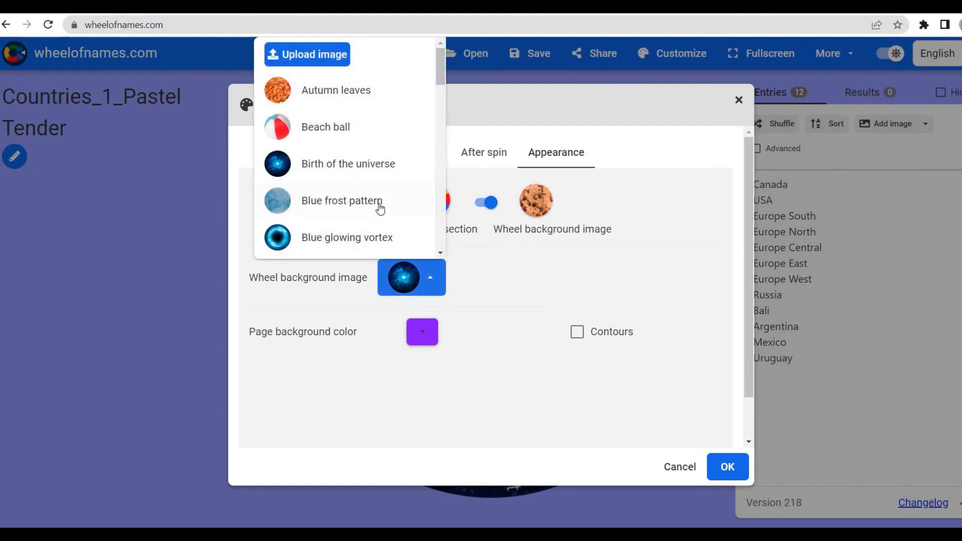
{"action": "scroll", "coordinate": [379, 208], "scroll_direction": "down", "scroll_amount": 3}
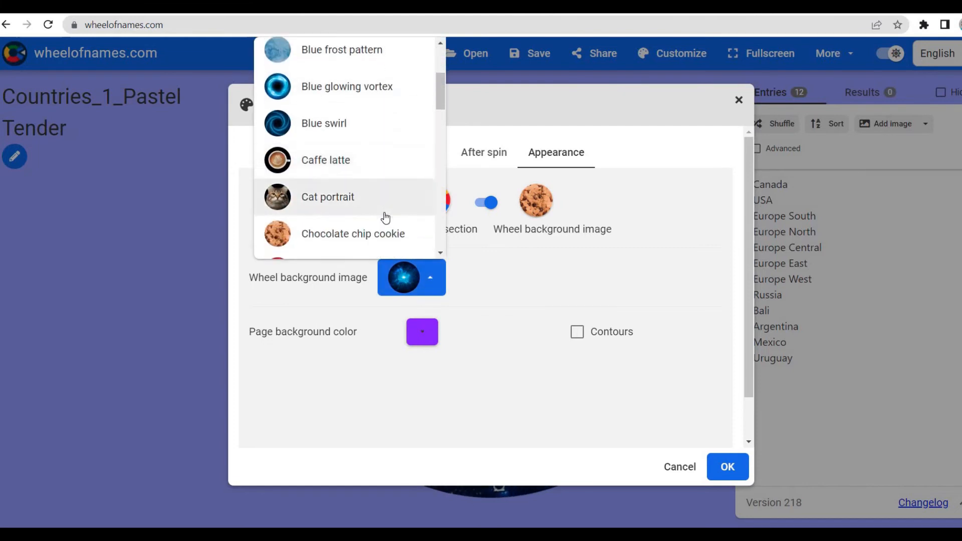
{"action": "scroll", "coordinate": [385, 217], "scroll_direction": "down", "scroll_amount": 9}
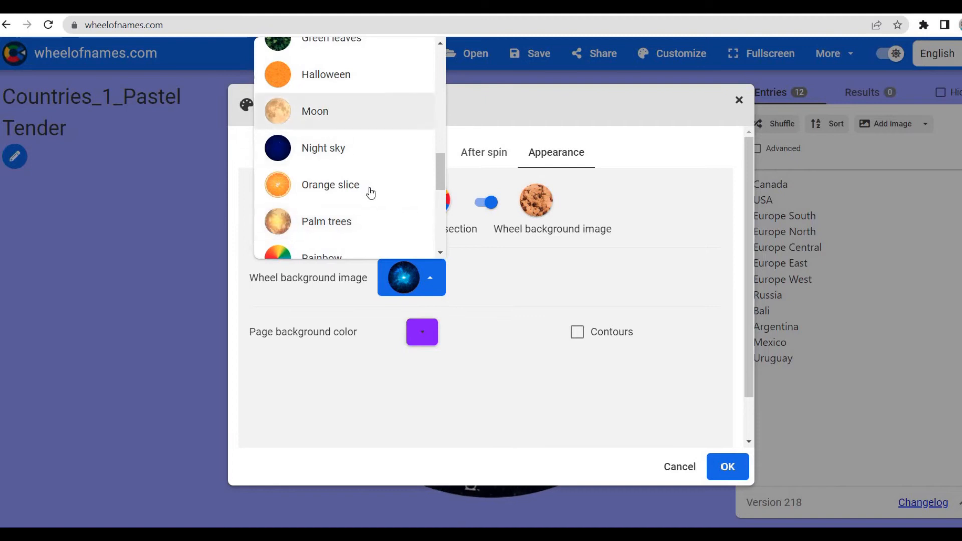
{"action": "scroll", "coordinate": [371, 193], "scroll_direction": "down", "scroll_amount": 6}
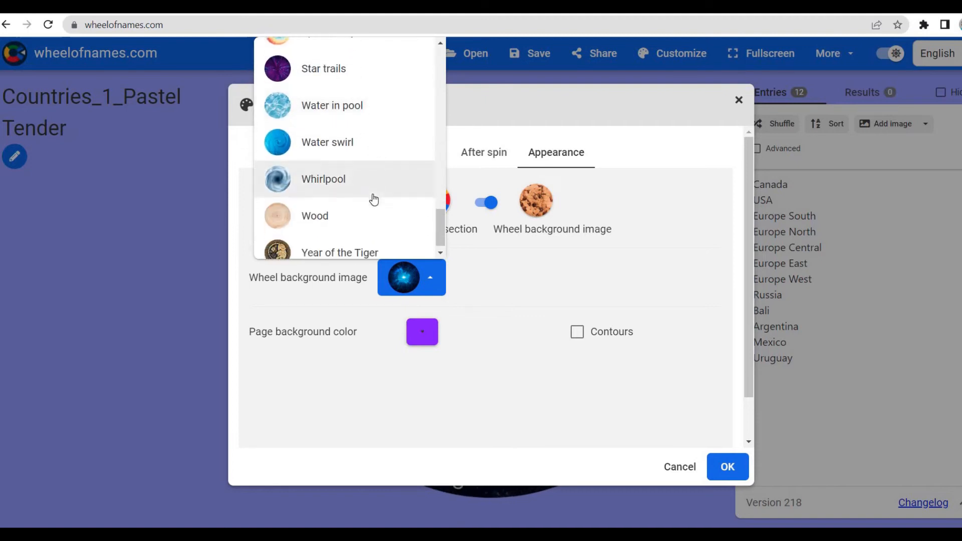
{"action": "left_click", "coordinate": [373, 198]}
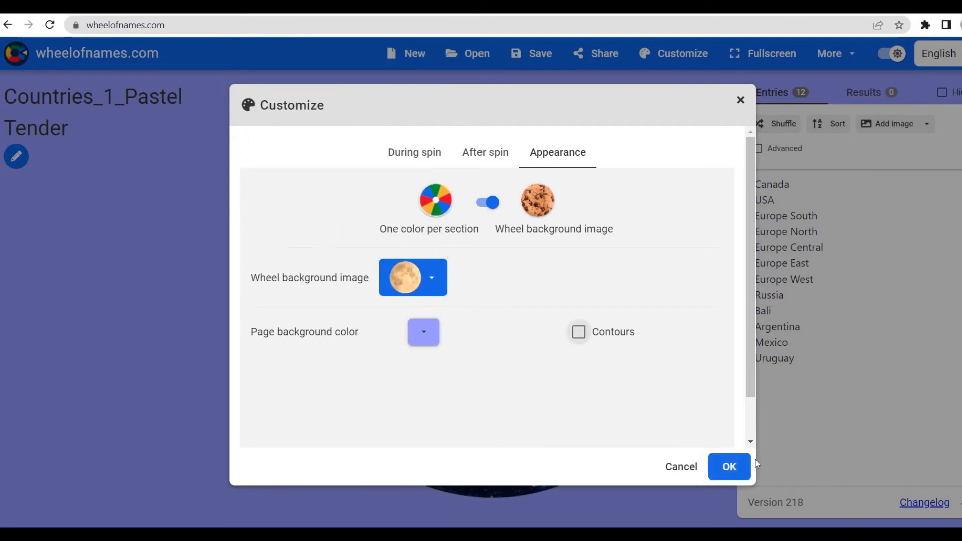
{"action": "left_click", "coordinate": [729, 467]}
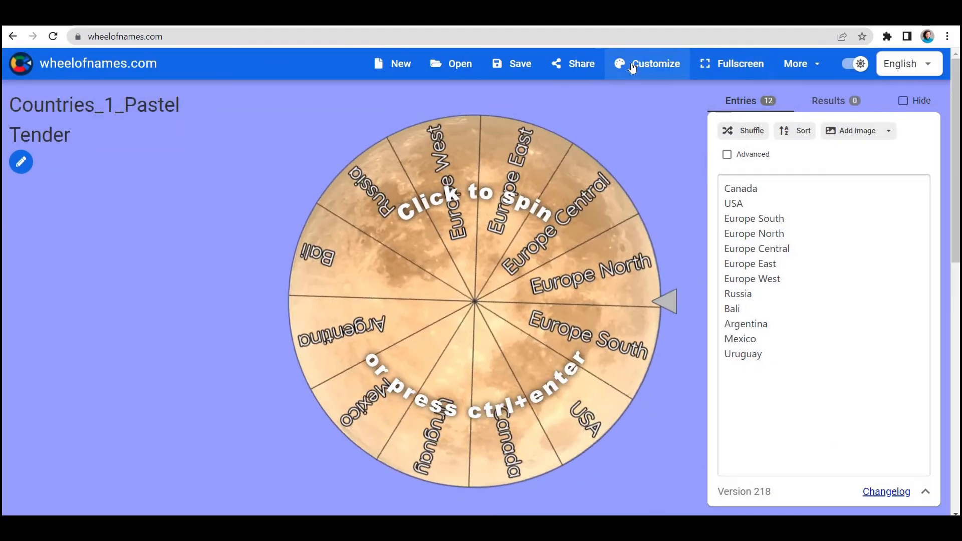
Try the wheel with contours turned off, and restore the contours
{"action": "left_click", "coordinate": [633, 68]}
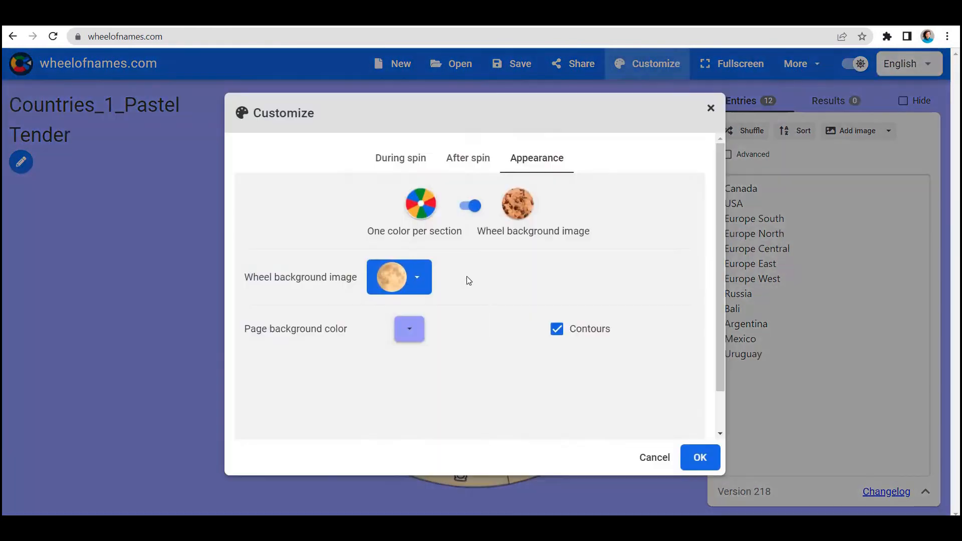
{"action": "left_click", "coordinate": [700, 458]}
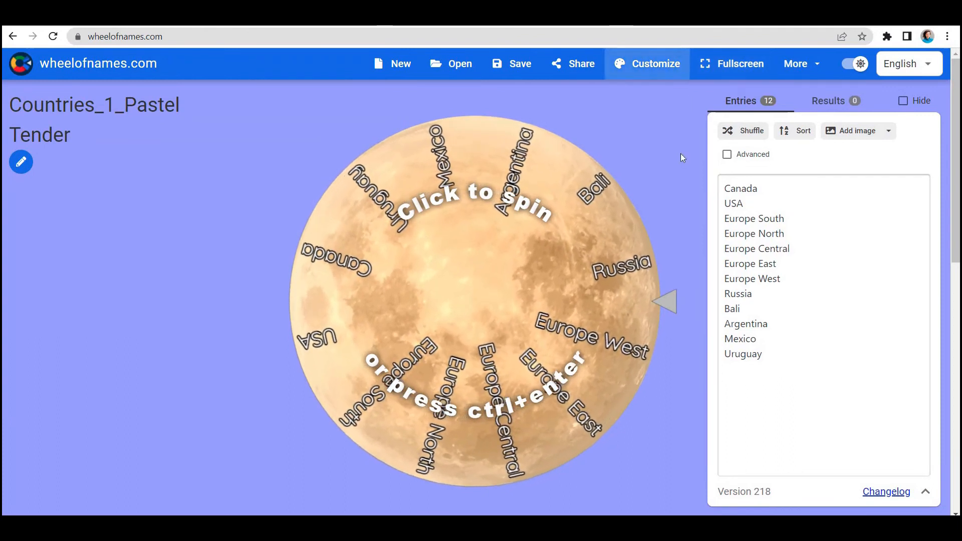
{"action": "left_click", "coordinate": [670, 65]}
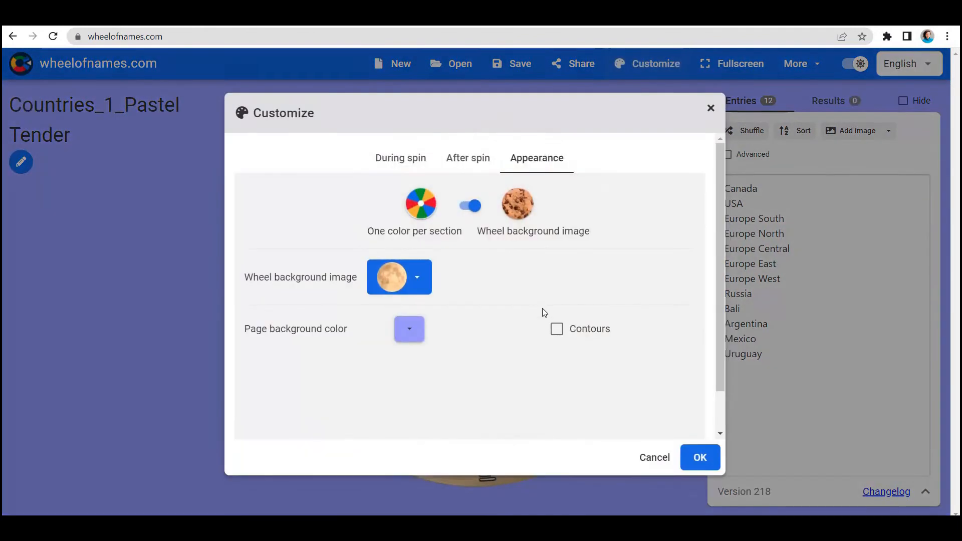
{"action": "left_click", "coordinate": [692, 460]}
Replace all the country entries with the zodiac signs Aries, Taurus and Gemini, one per line
{"action": "left_click", "coordinate": [749, 197]}
{"action": "key", "text": "ctrl+a"}
{"action": "key", "text": "Delete"}
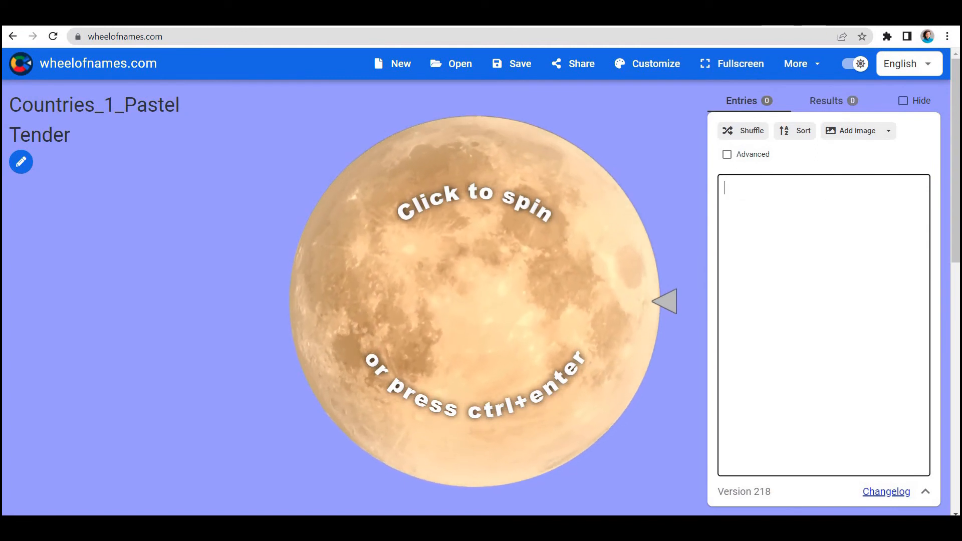
{"action": "type", "text": "Aries"}
{"action": "key", "text": "Return"}
{"action": "type", "text": "Taurus"}
{"action": "key", "text": "Return"}
{"action": "type", "text": "Gemini"}
{"action": "key", "text": "Return"}
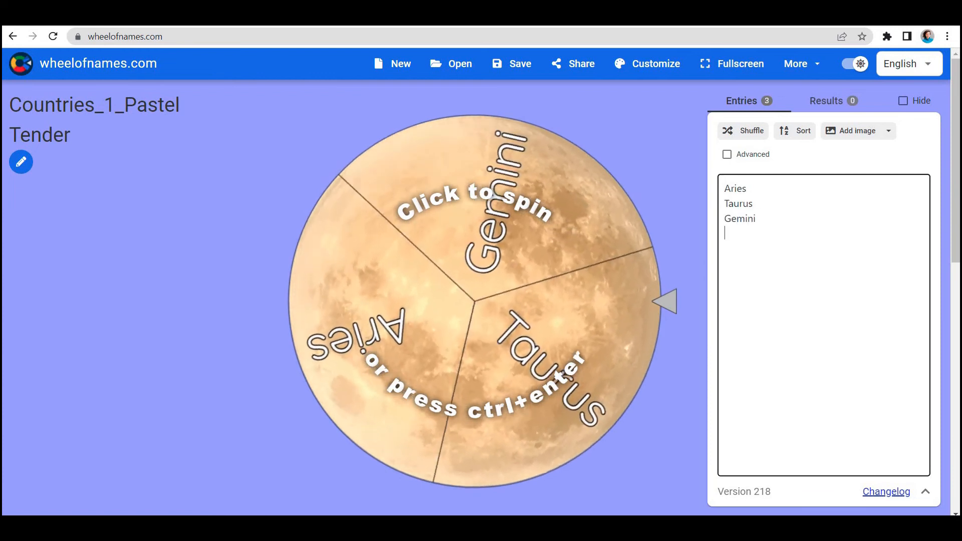
Add Cancer, Leo, Virgo, Libra, Scorpio and Sagittarius as further entries, one per line
{"action": "type", "text": "Cancer"}
{"action": "key", "text": "Return"}
{"action": "type", "text": "Leo"}
{"action": "key", "text": "Return"}
{"action": "type", "text": "Virgo"}
{"action": "key", "text": "Return"}
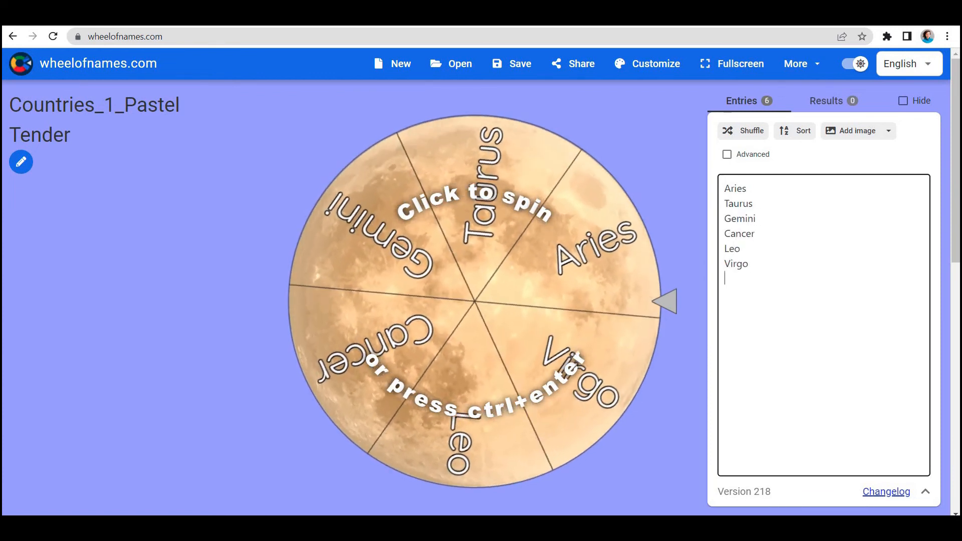
{"action": "type", "text": "Libra"}
{"action": "key", "text": "Return"}
{"action": "type", "text": "Scorpio"}
{"action": "key", "text": "Return"}
{"action": "type", "text": "Sagittarius"}
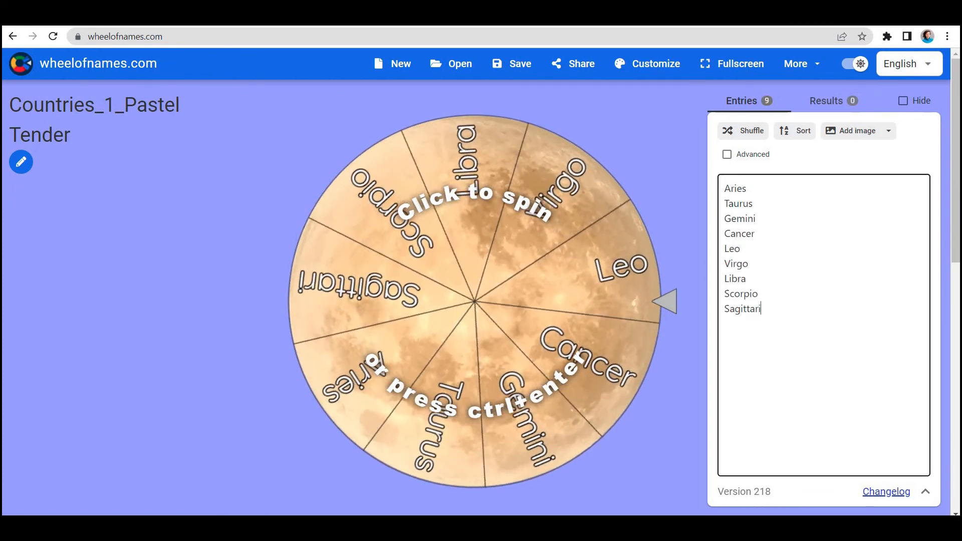
Complete the zodiac list with the entries Capricorn, Aquarius and Pieces
{"action": "key", "text": "Return"}
{"action": "type", "text": "Capricorn"}
{"action": "key", "text": "Return"}
{"action": "type", "text": "Aquarius"}
{"action": "key", "text": "Return"}
{"action": "type", "text": "Pieces"}
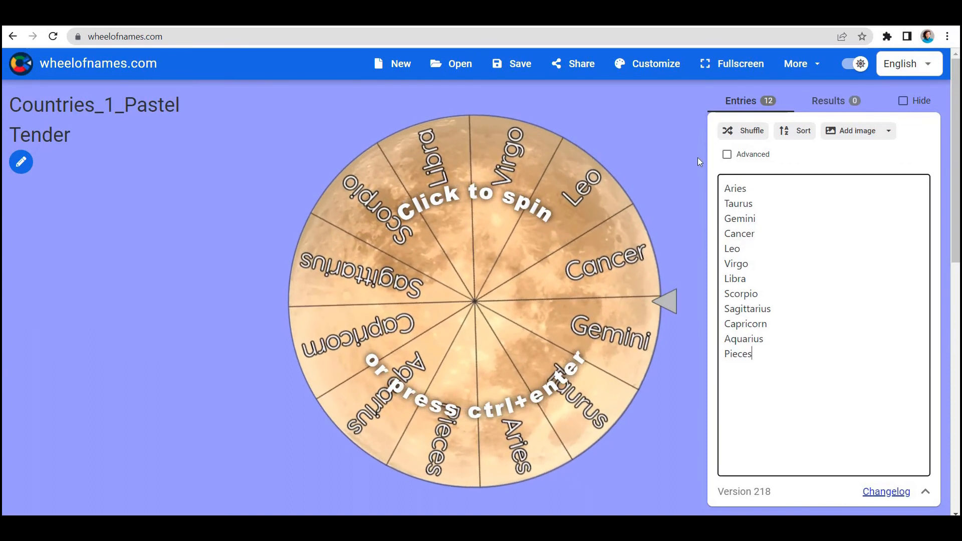
{"action": "key", "text": "ctrl+a"}
{"action": "left_click", "coordinate": [858, 287]}
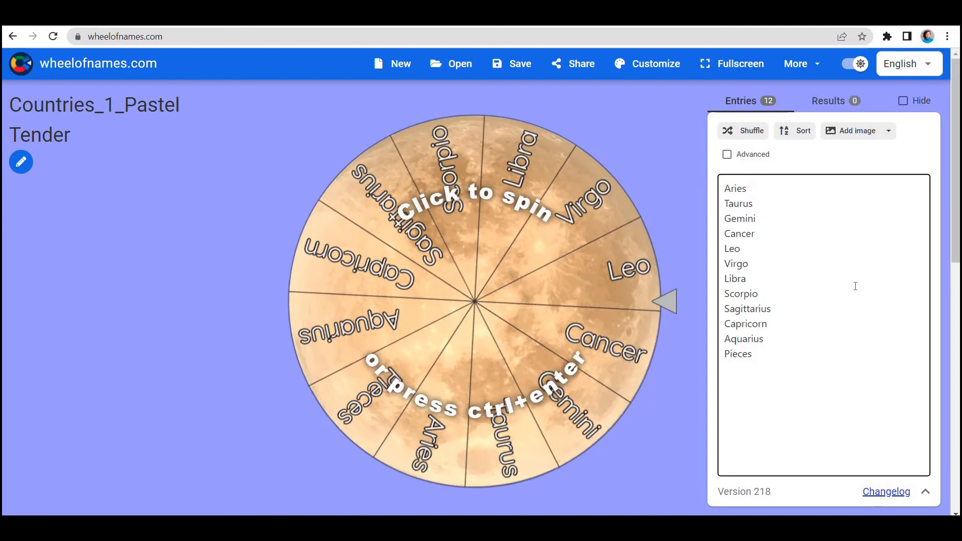
Save the wheel as "Zodiac-Signs_Moon-BG_1" and spin it
{"action": "left_click", "coordinate": [523, 68]}
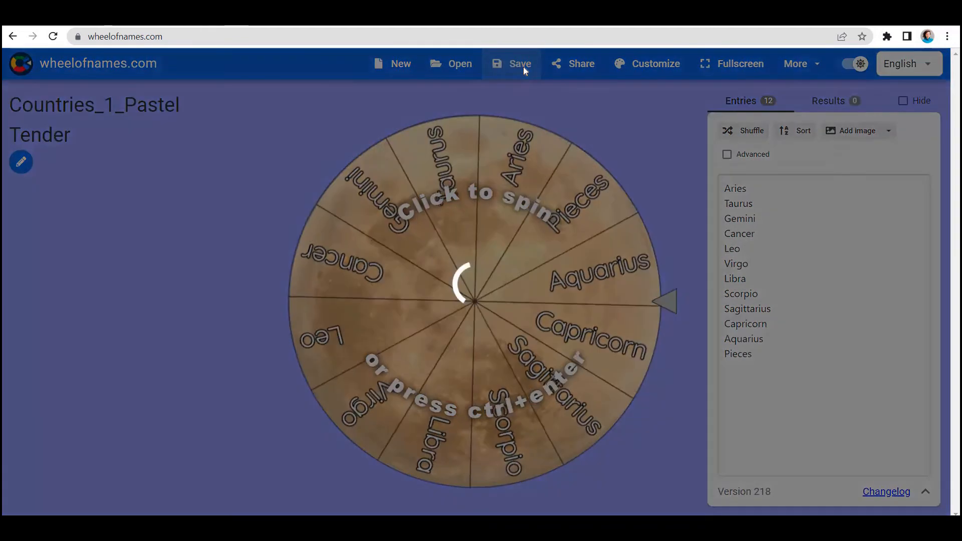
{"action": "type", "text": "Zodiac-Signs_Moon-BG_1"}
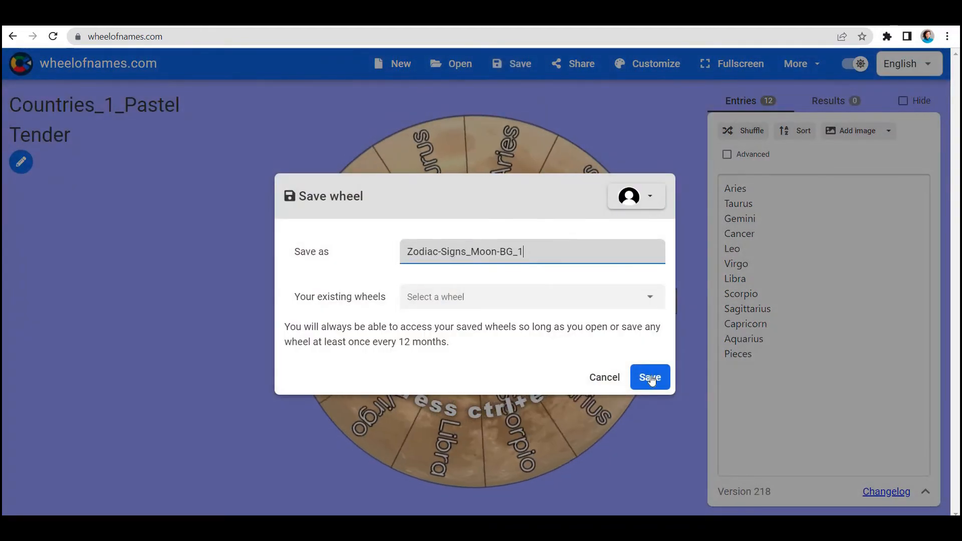
{"action": "left_click", "coordinate": [650, 377]}
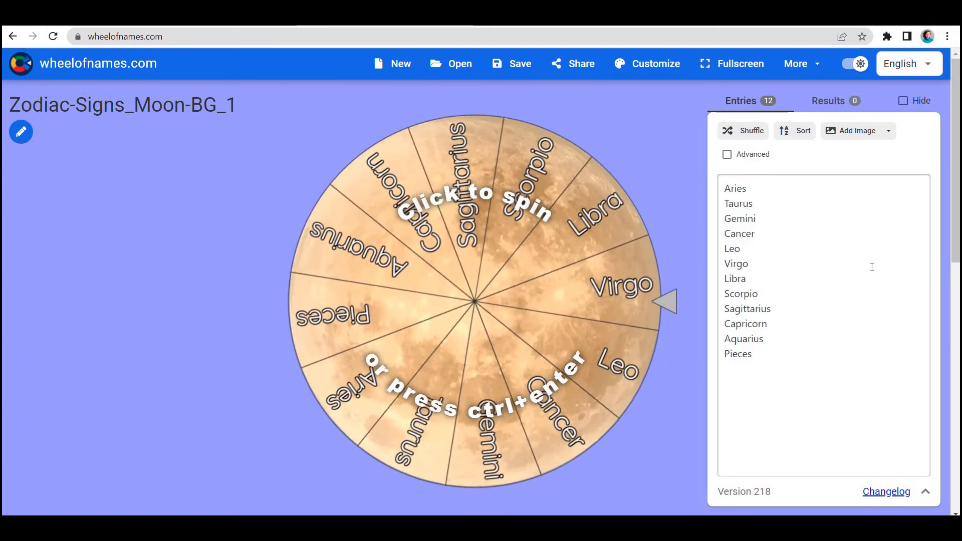
{"action": "left_click", "coordinate": [476, 422]}
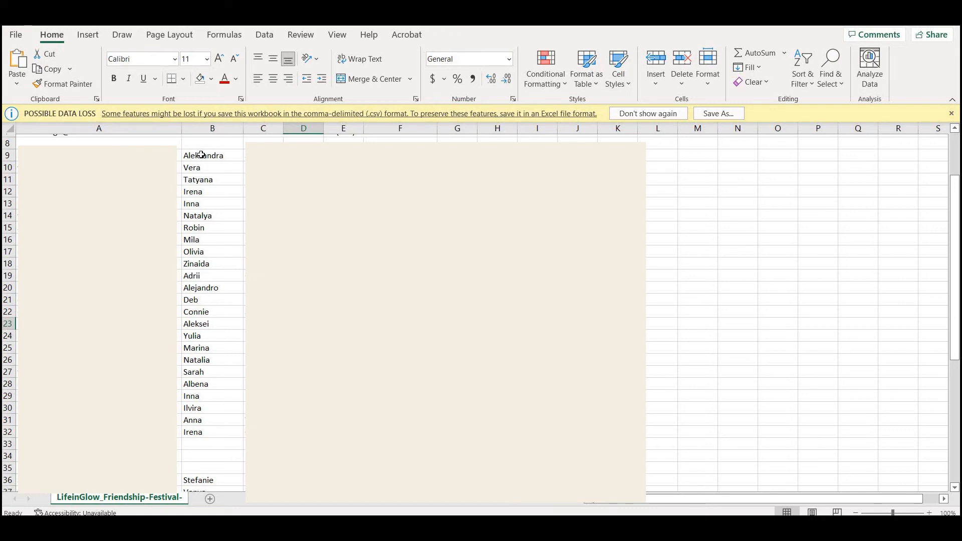
Copy the names in cells B9:B30 of the Excel spreadsheet and paste them over all entries of the Countries_1_Pastel Tender wheel
{"action": "left_click_drag", "start_coordinate": [201, 160], "coordinate": [213, 397]}
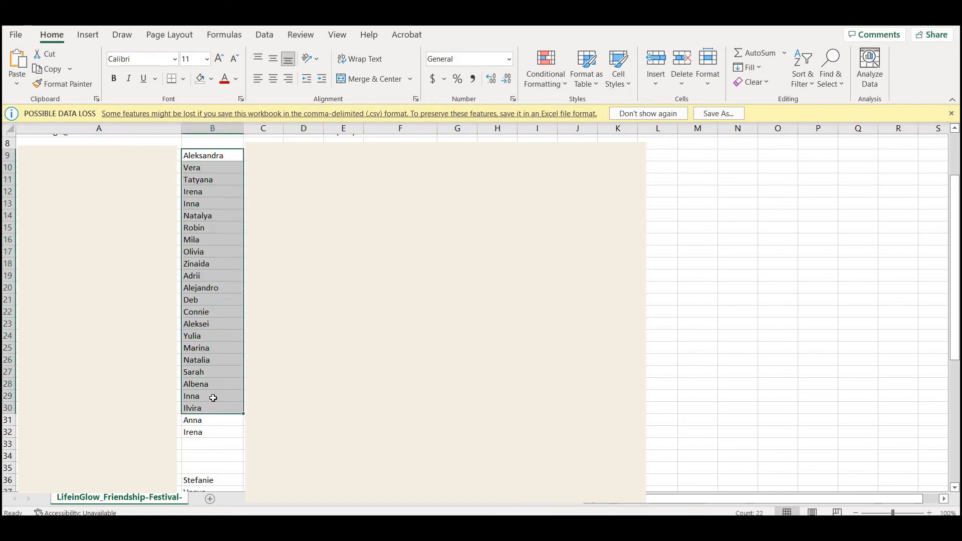
{"action": "right_click", "coordinate": [218, 313]}
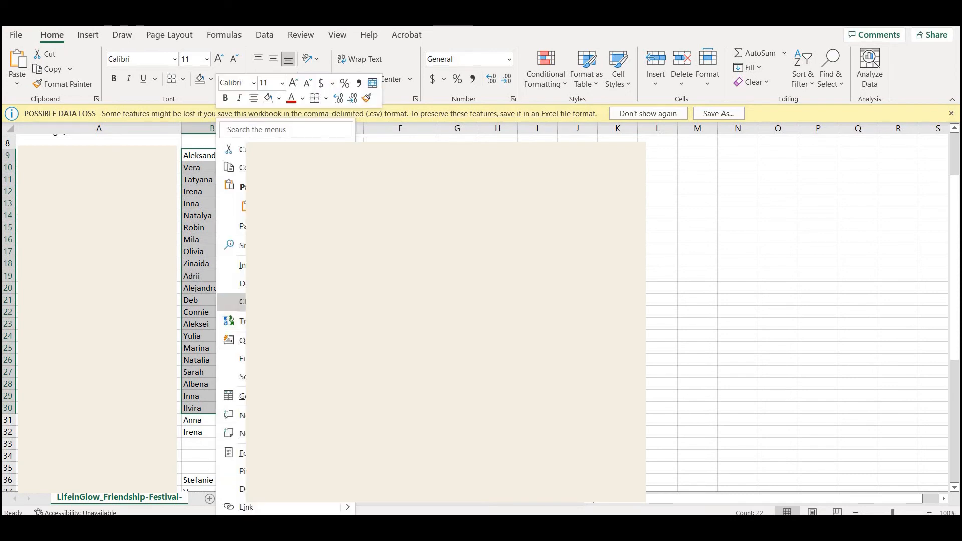
{"action": "key", "text": "ctrl+c"}
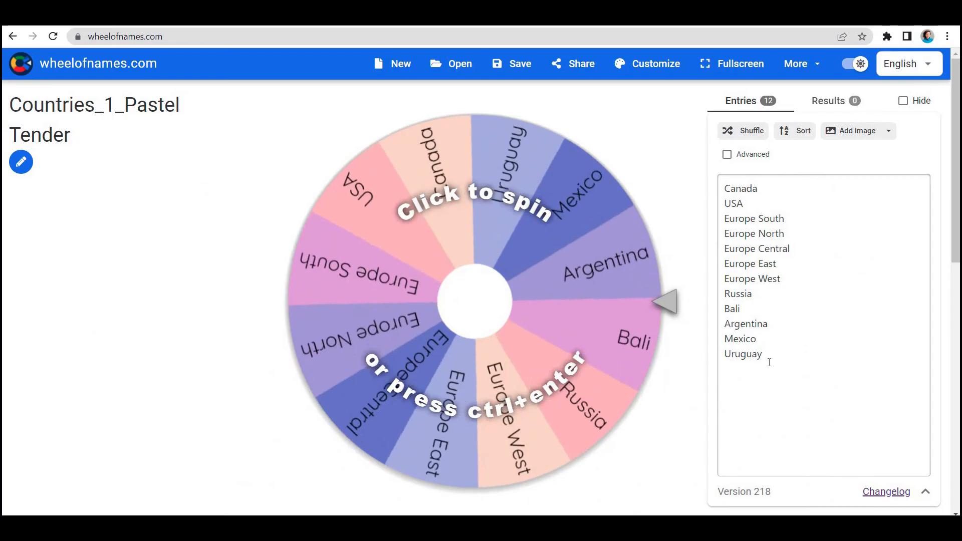
{"action": "key", "text": "ctrl+a"}
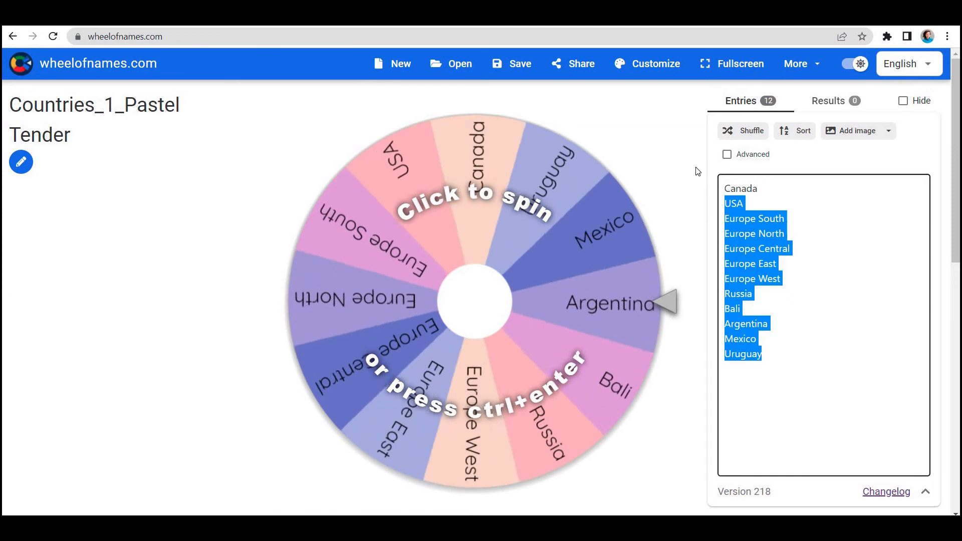
{"action": "key", "text": "Delete"}
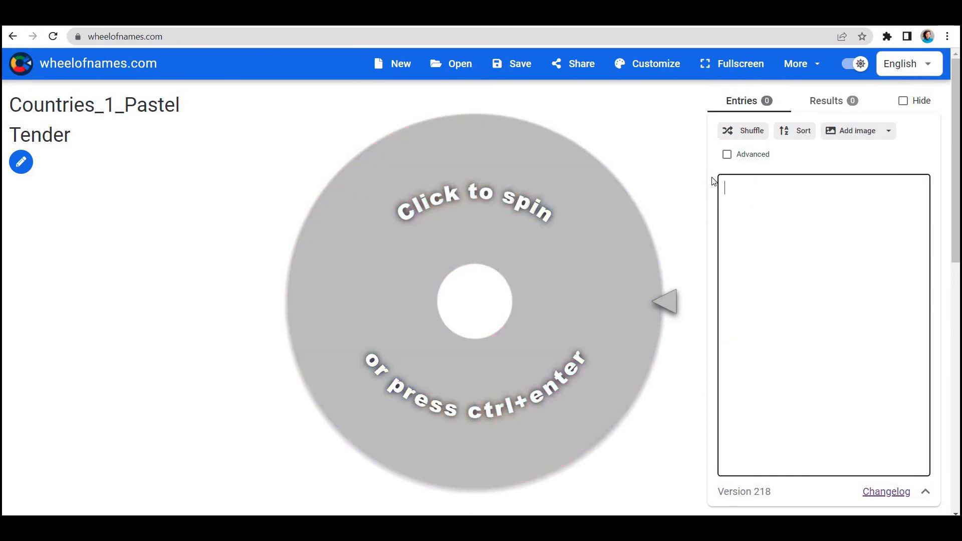
{"action": "key", "text": "ctrl+v"}
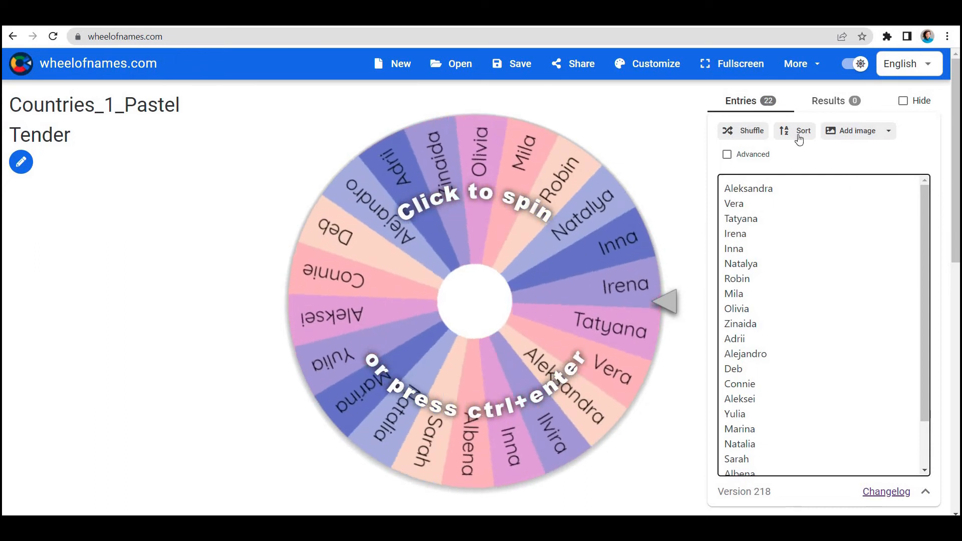
Sort the entries alphabetically and append RW to the first of the two identical names
{"action": "left_click", "coordinate": [799, 134]}
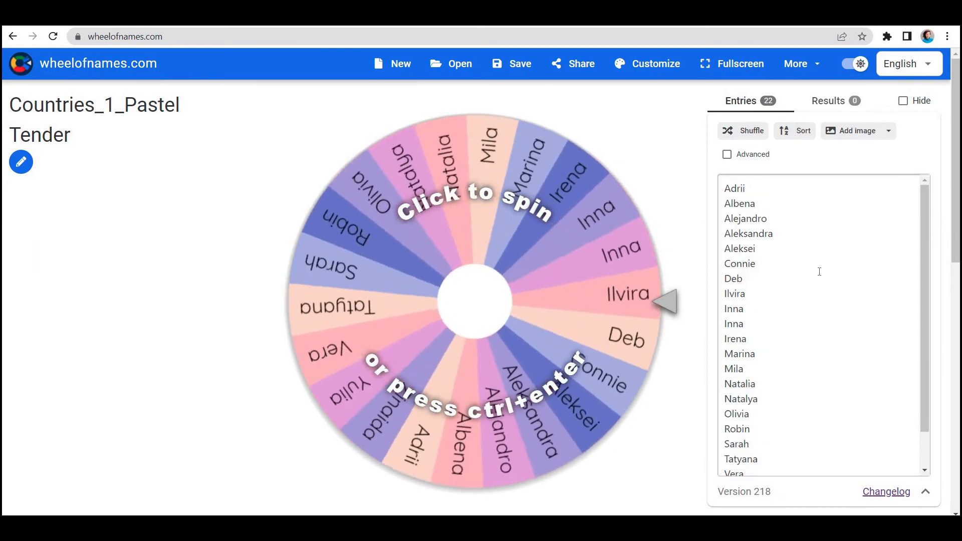
{"action": "scroll", "coordinate": [784, 311], "scroll_direction": "down", "scroll_amount": 2}
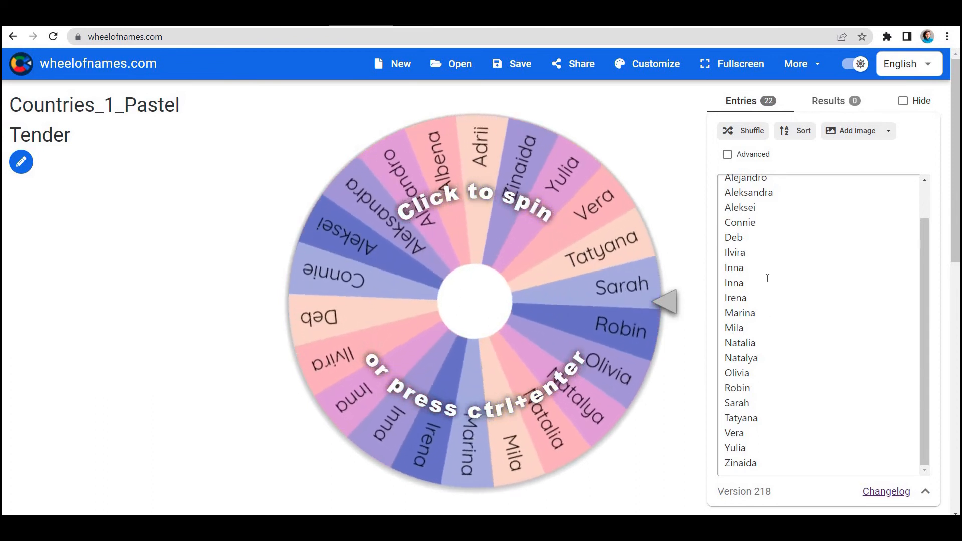
{"action": "left_click", "coordinate": [794, 276]}
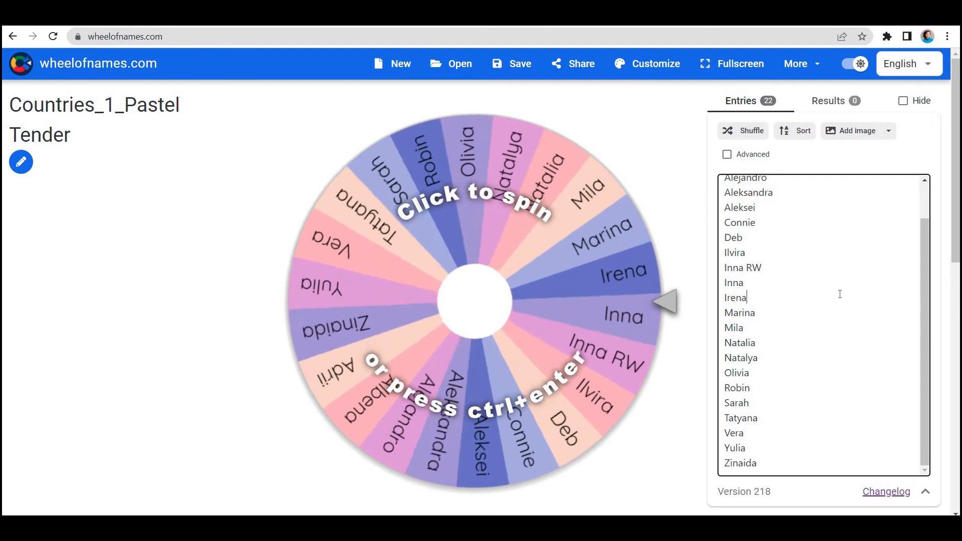
{"action": "scroll", "coordinate": [827, 311], "scroll_direction": "up", "scroll_amount": 1}
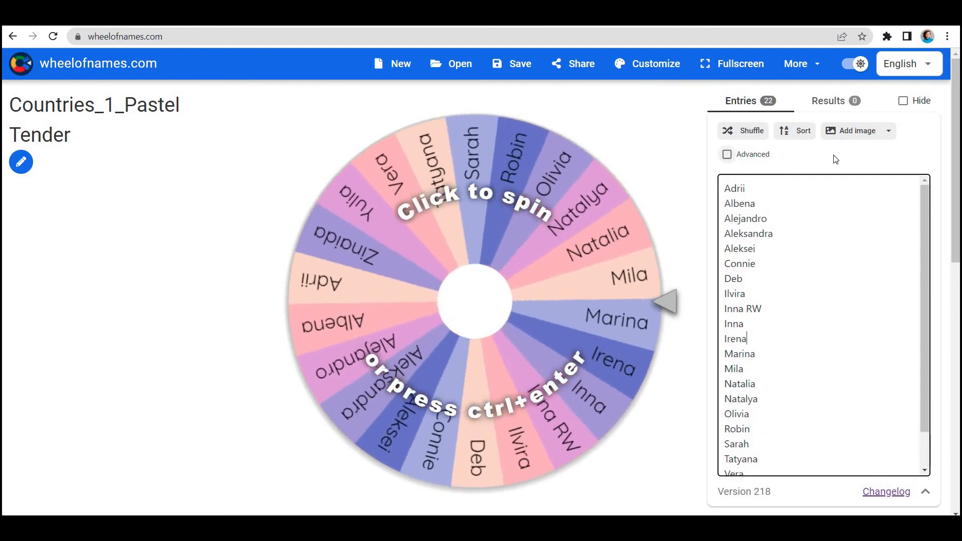
Shuffle the entries and turn off automatic removal of the winner after 5 seconds
{"action": "left_click", "coordinate": [743, 130]}
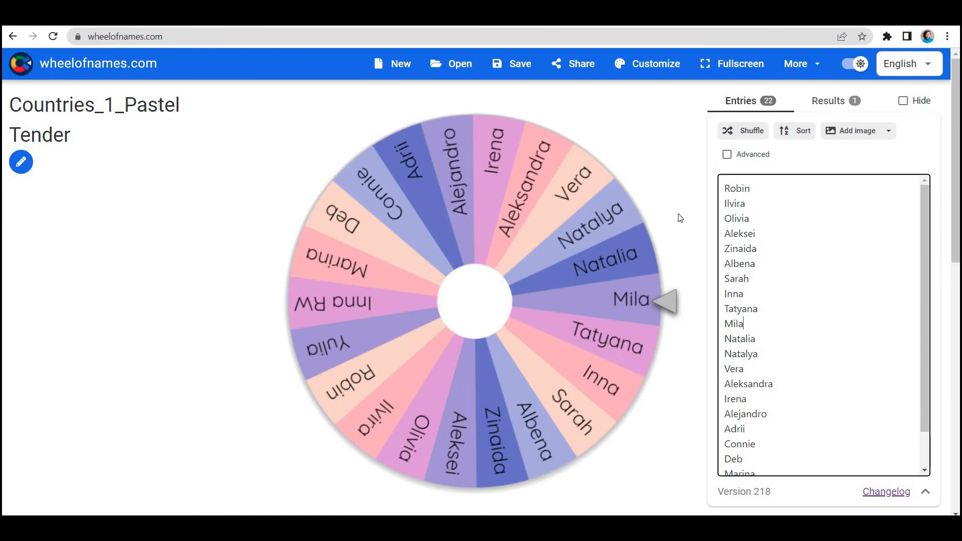
{"action": "left_click", "coordinate": [651, 64]}
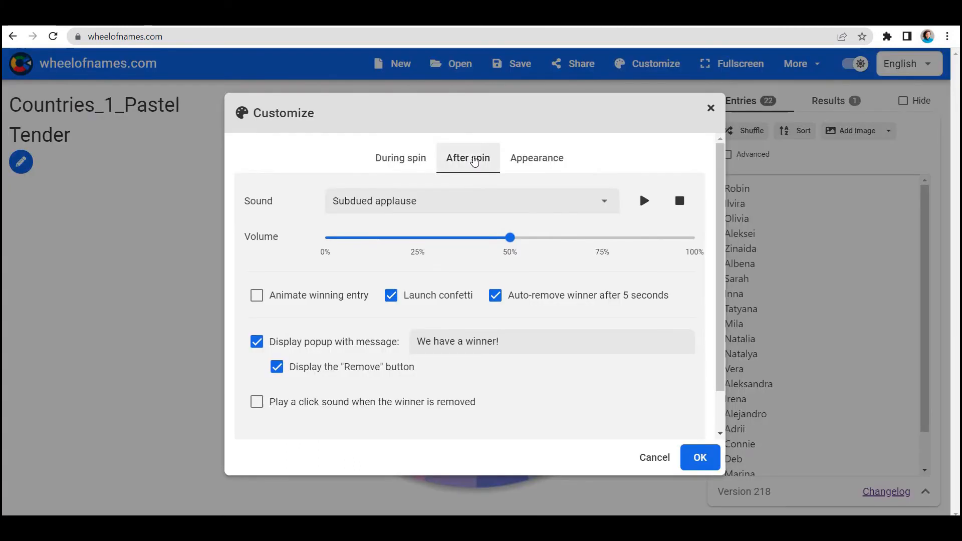
{"action": "left_click", "coordinate": [499, 300]}
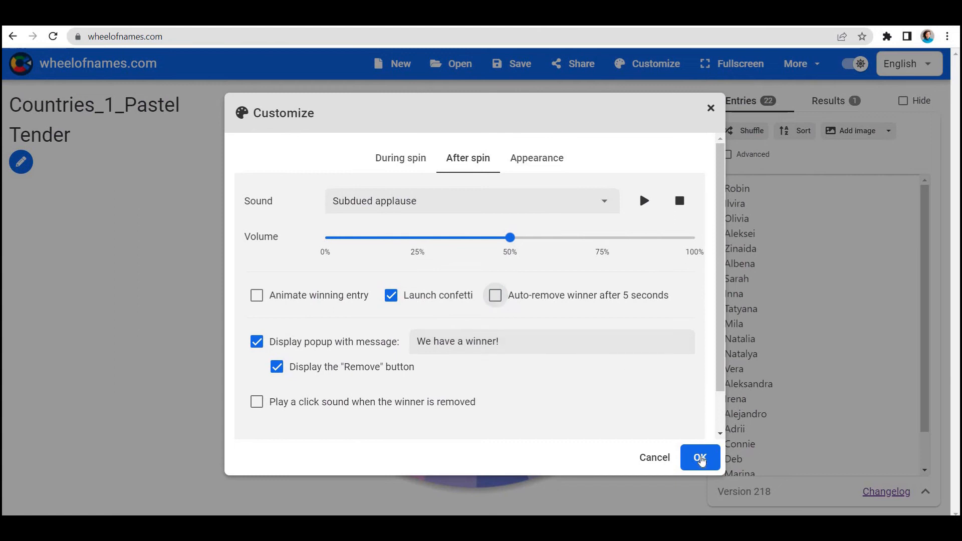
{"action": "left_click", "coordinate": [702, 463]}
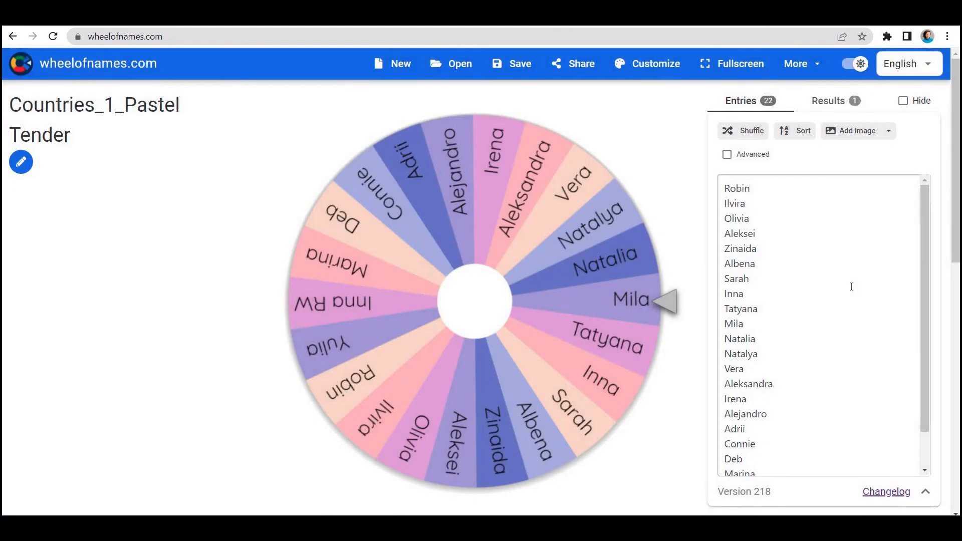
Delete the winning name from the entries and review the list of spin results
{"action": "double_click", "coordinate": [735, 324]}
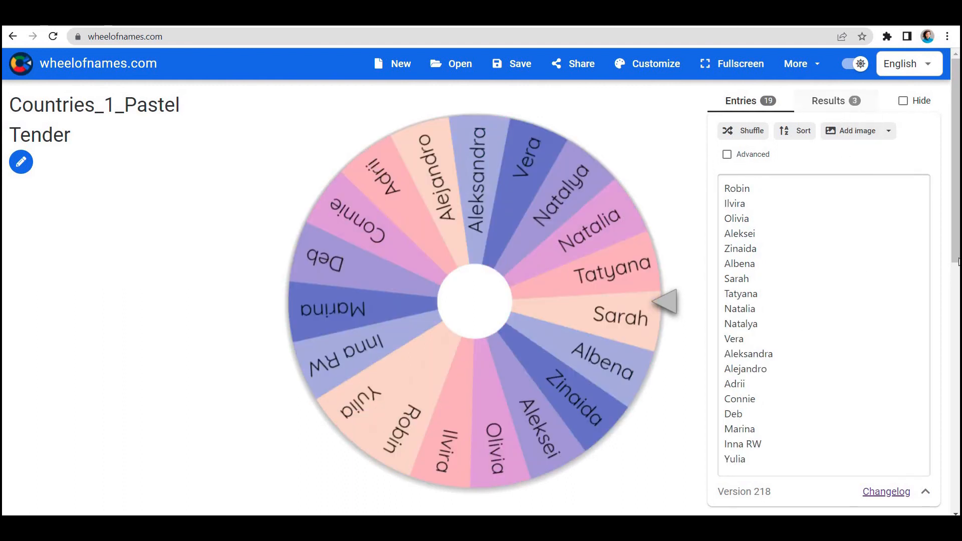
{"action": "left_click", "coordinate": [835, 103]}
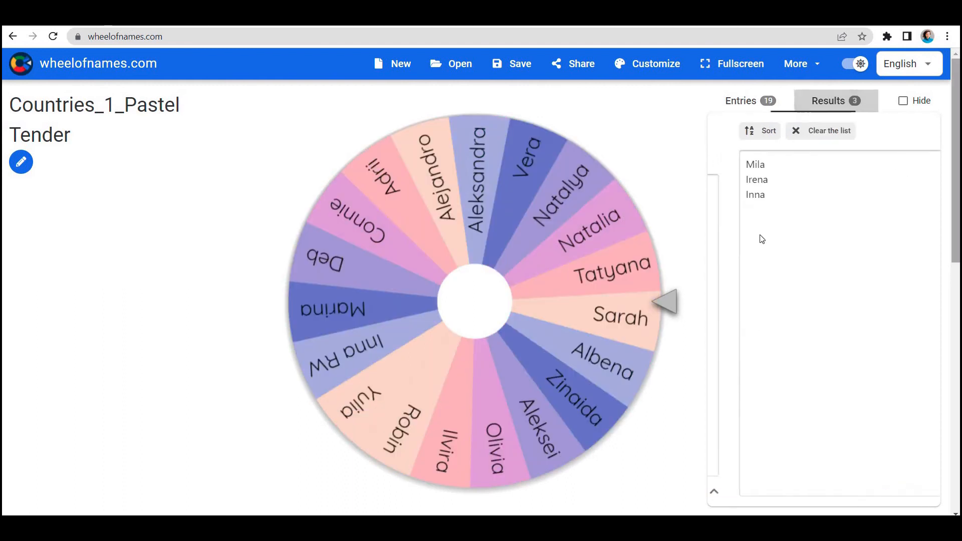
{"action": "left_click", "coordinate": [732, 101]}
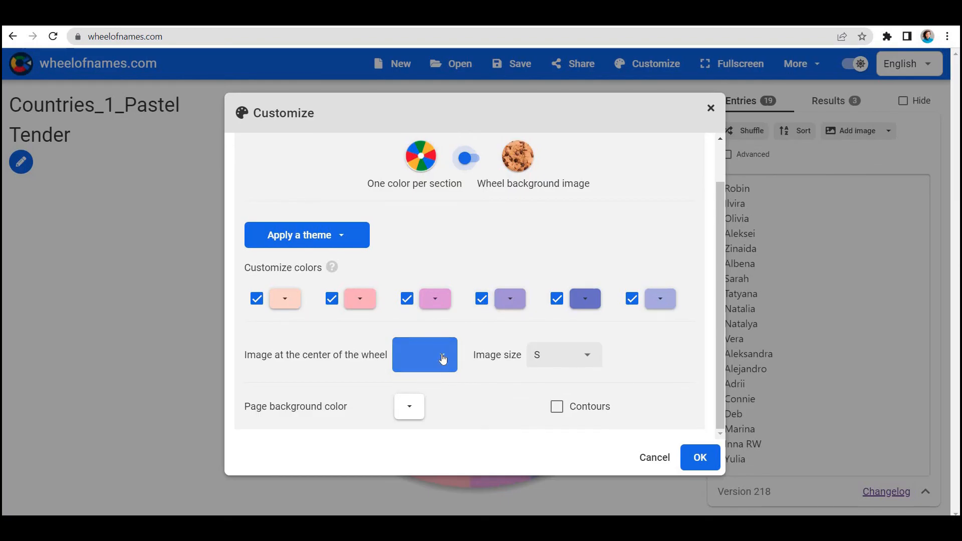
Place the Award image at the center of the wheel and apply the change
{"action": "left_click", "coordinate": [446, 360]}
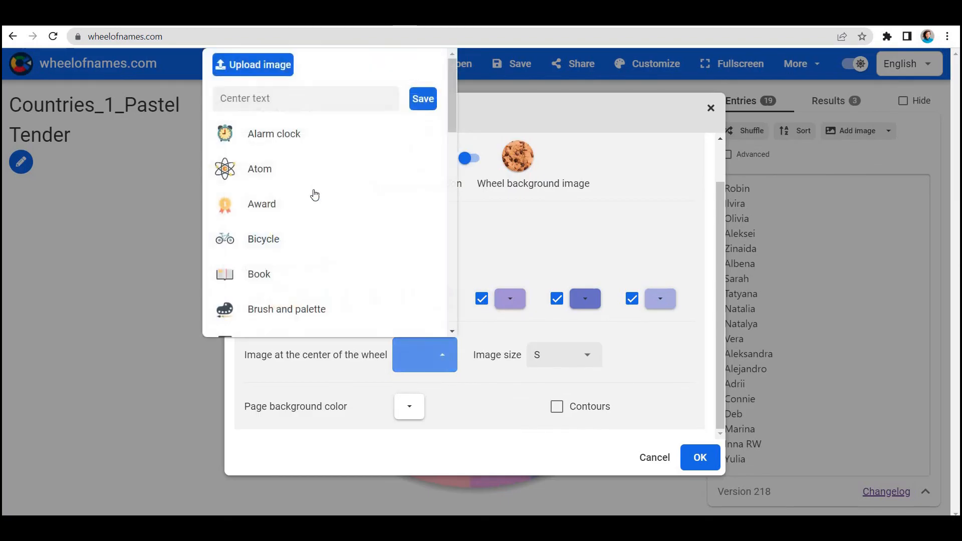
{"action": "left_click", "coordinate": [277, 209]}
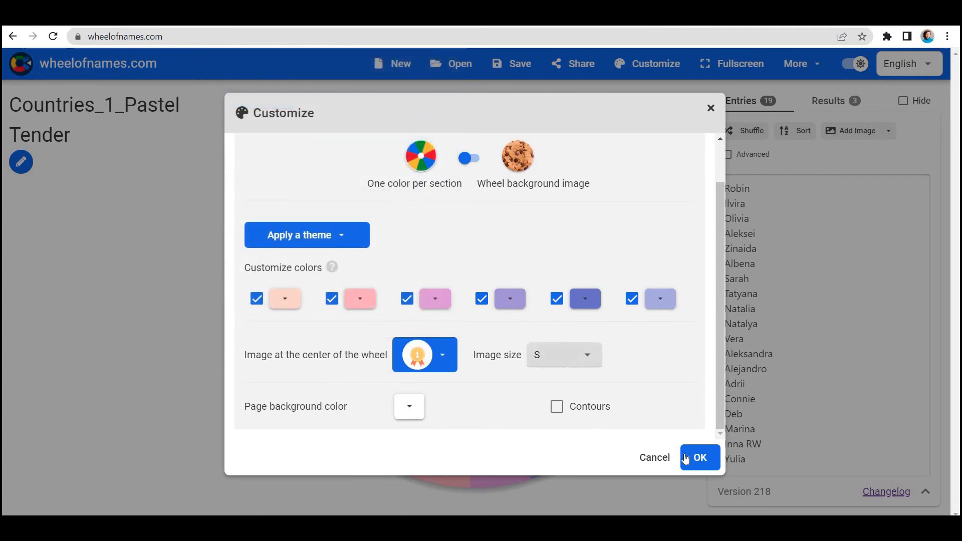
{"action": "left_click", "coordinate": [686, 453]}
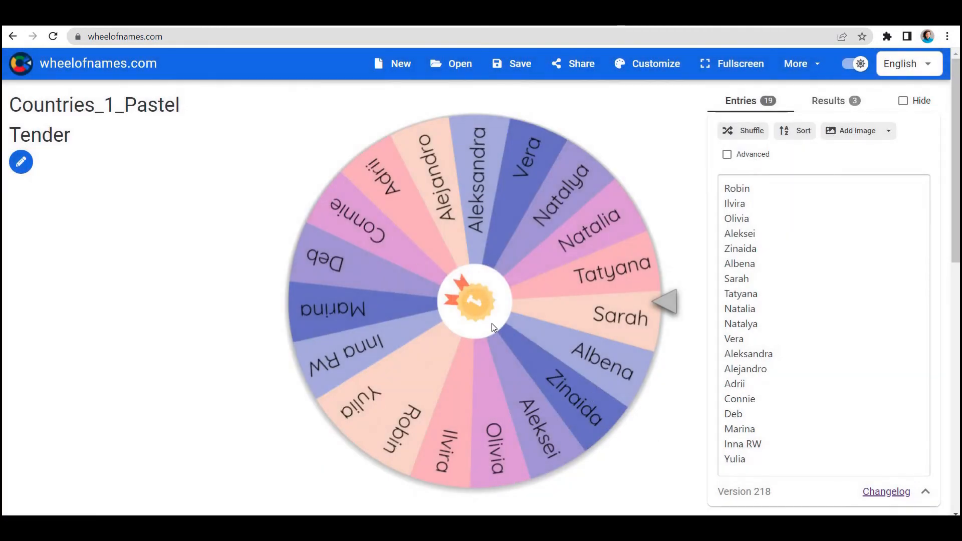
Enlarge the image at the wheel's center to size XL, increase it to XXL, and apply the change
{"action": "left_click", "coordinate": [648, 64]}
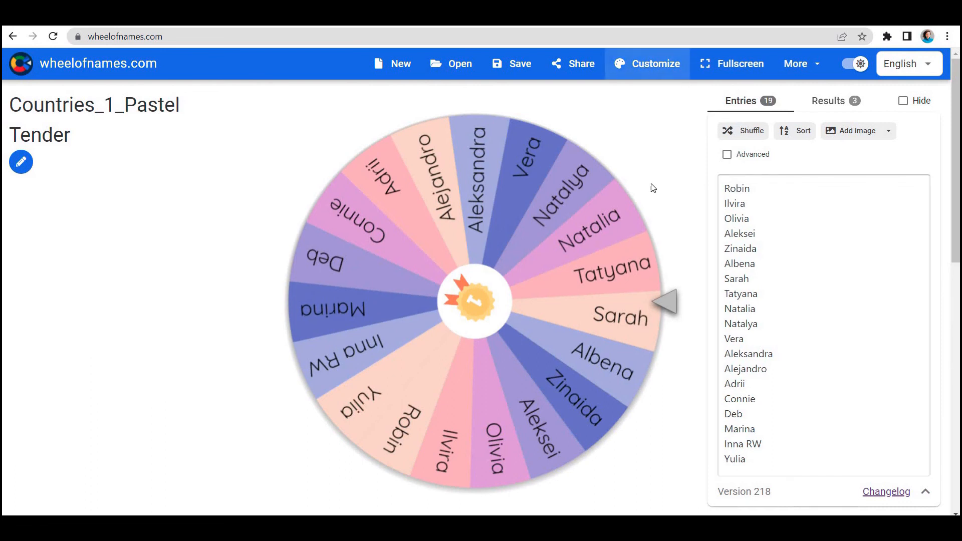
{"action": "left_click", "coordinate": [590, 403]}
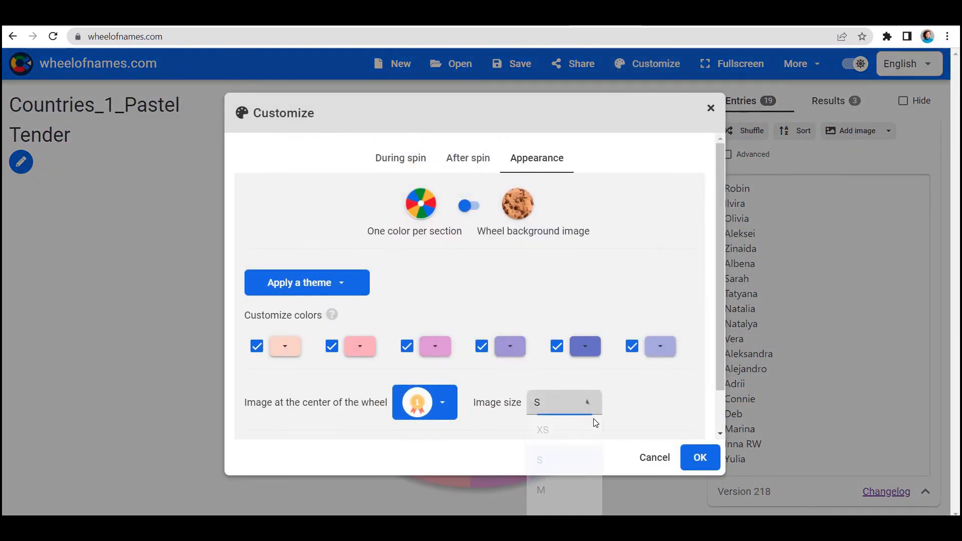
{"action": "left_click", "coordinate": [590, 344]}
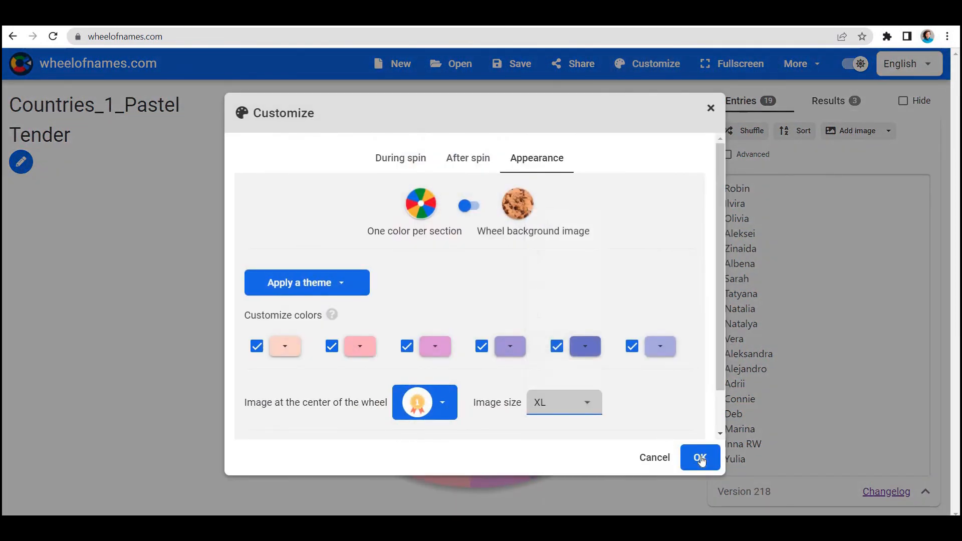
{"action": "left_click", "coordinate": [587, 405]}
{"action": "left_click", "coordinate": [564, 378]}
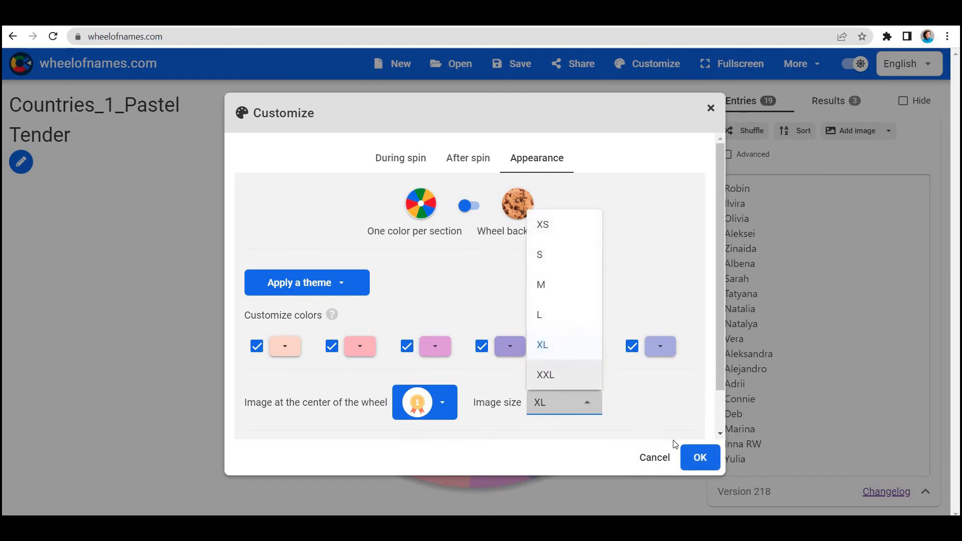
{"action": "left_click", "coordinate": [690, 457]}
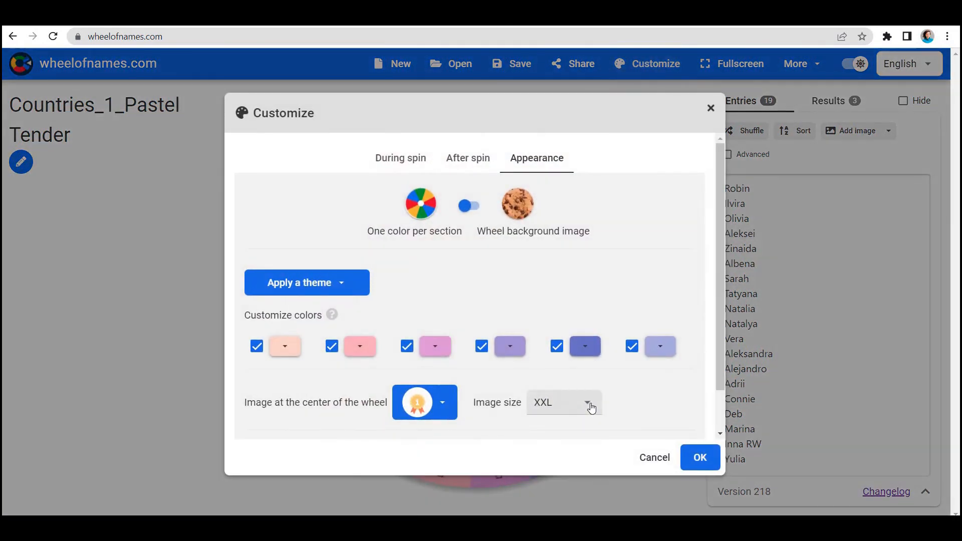
Reduce the image at the wheel's center to size XS and apply the change
{"action": "left_click", "coordinate": [590, 405]}
{"action": "left_click", "coordinate": [551, 224]}
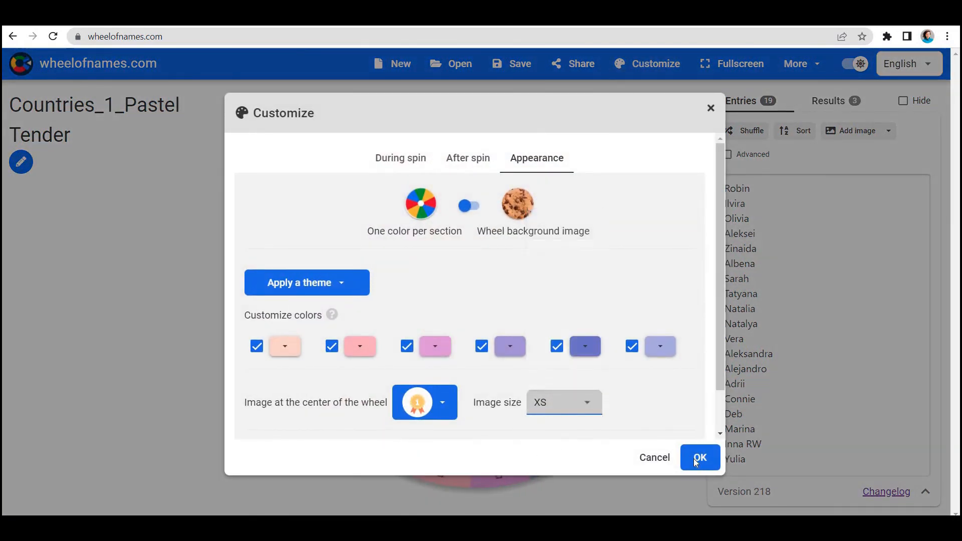
{"action": "left_click", "coordinate": [694, 456]}
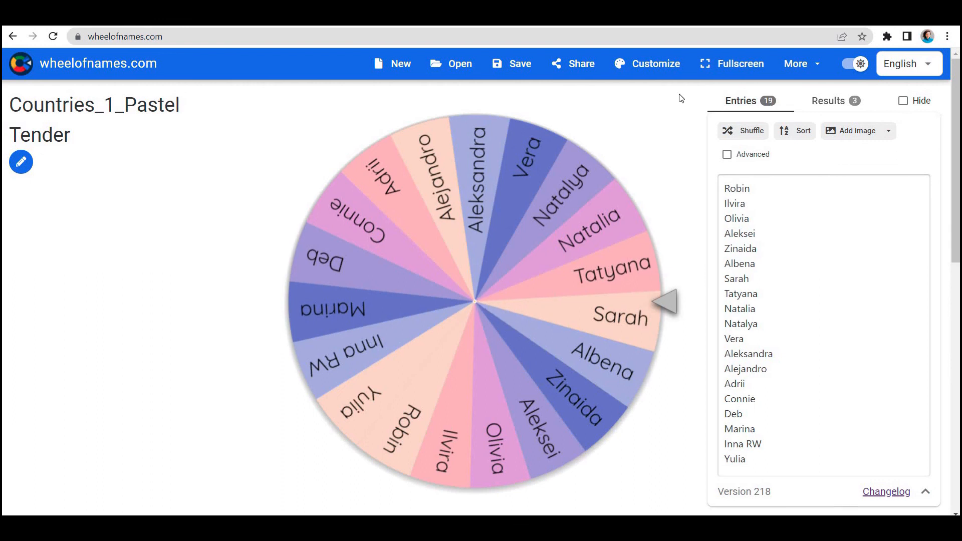
Set the center image size to S, replace the picture with Bicycle, and apply the changes
{"action": "left_click", "coordinate": [652, 65]}
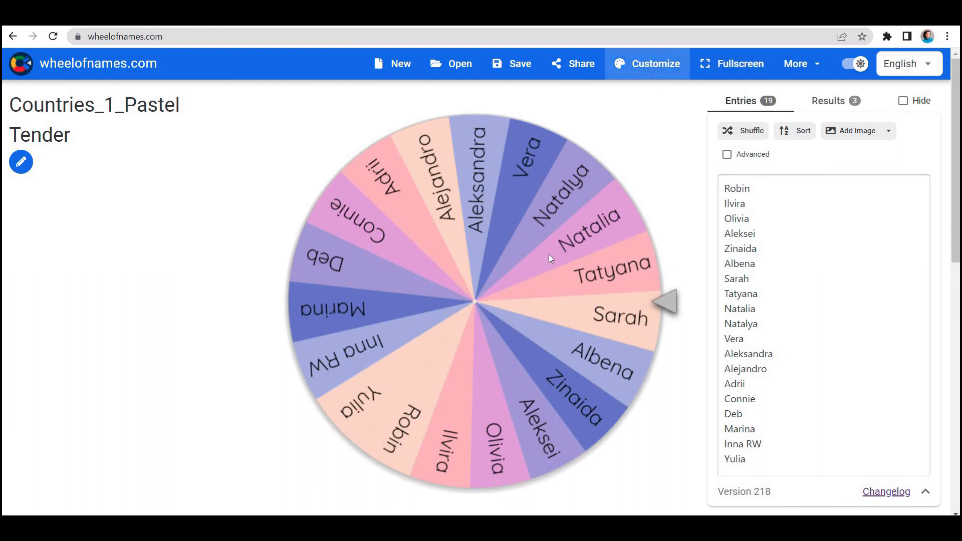
{"action": "left_click", "coordinate": [581, 404]}
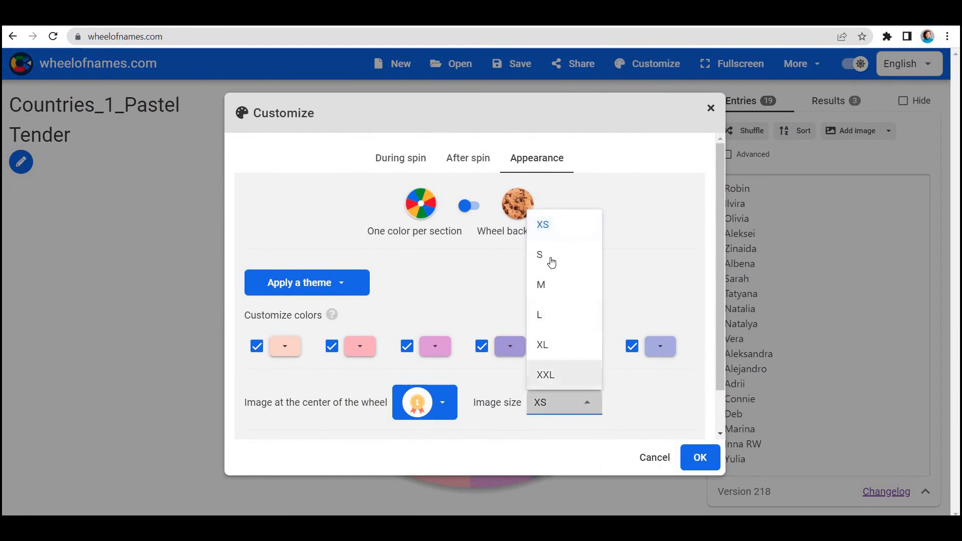
{"action": "left_click", "coordinate": [546, 254]}
{"action": "left_click", "coordinate": [423, 404]}
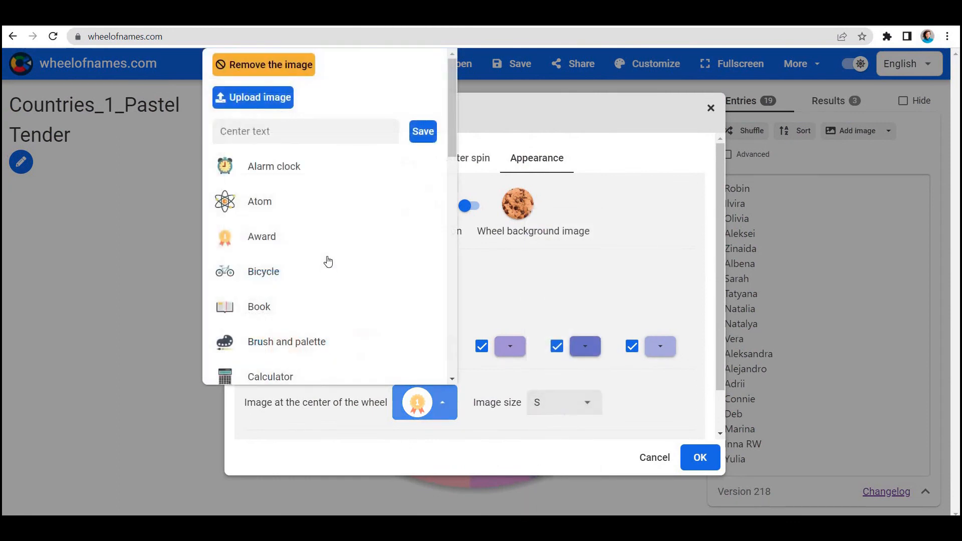
{"action": "scroll", "coordinate": [326, 264], "scroll_direction": "down", "scroll_amount": 3}
{"action": "scroll", "coordinate": [276, 195], "scroll_direction": "up", "scroll_amount": 2}
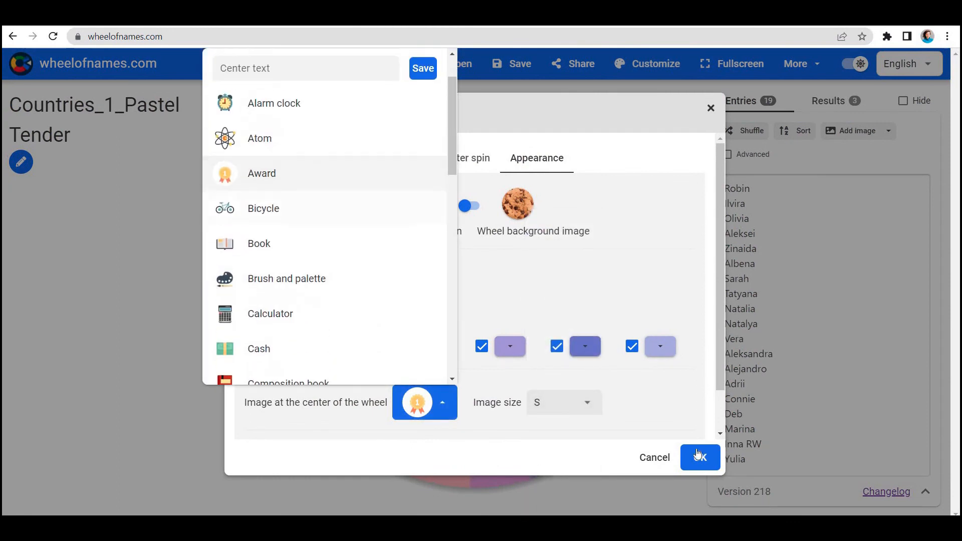
{"action": "left_click", "coordinate": [699, 455]}
{"action": "left_click", "coordinate": [701, 455]}
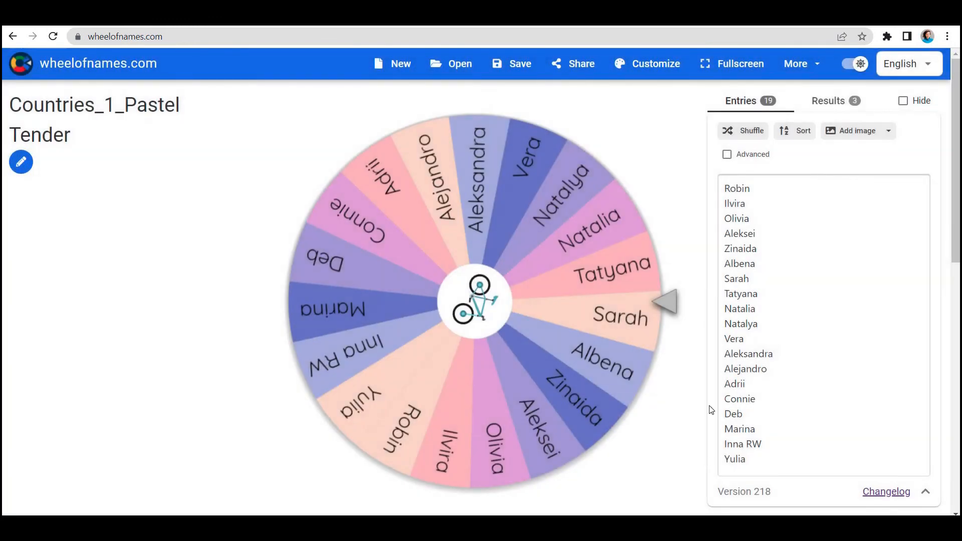
Choose the Globe picture as the image at the center of the wheel and apply it
{"action": "left_click", "coordinate": [653, 64]}
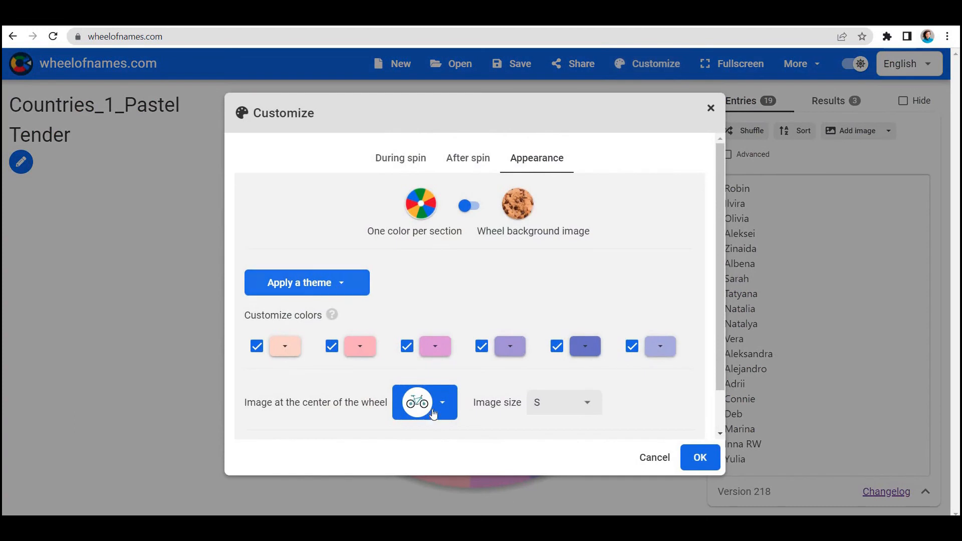
{"action": "left_click", "coordinate": [444, 406]}
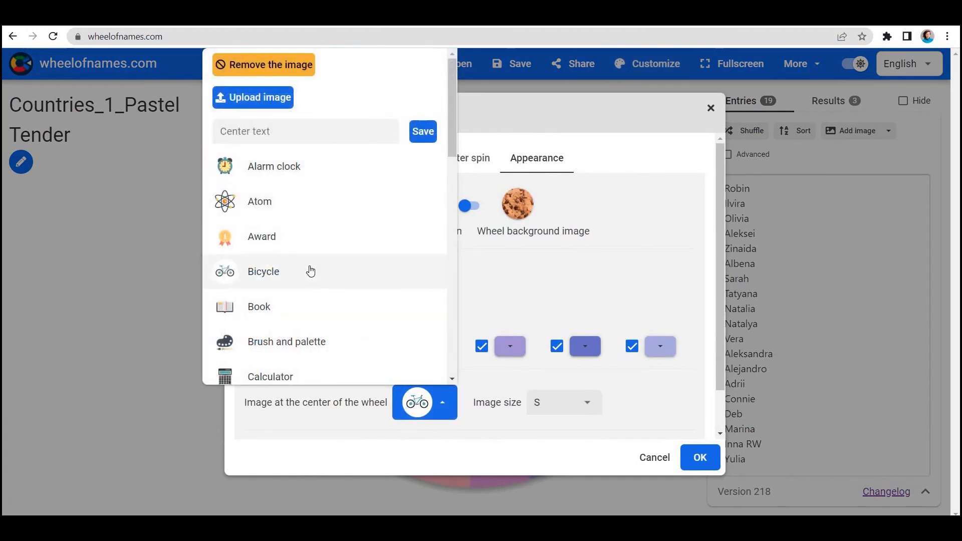
{"action": "scroll", "coordinate": [310, 271], "scroll_direction": "down", "scroll_amount": 1}
{"action": "scroll", "coordinate": [315, 275], "scroll_direction": "down", "scroll_amount": 9}
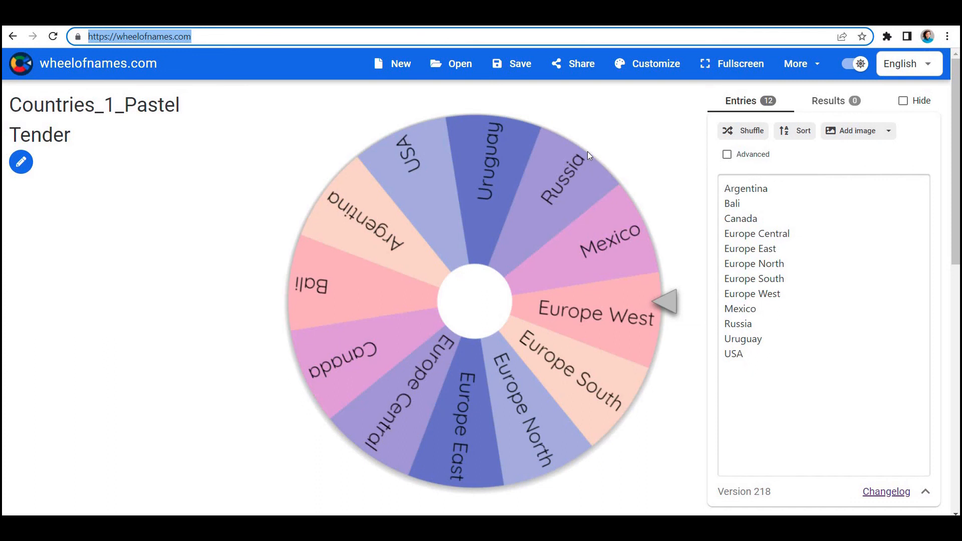
{"action": "left_click", "coordinate": [649, 63]}
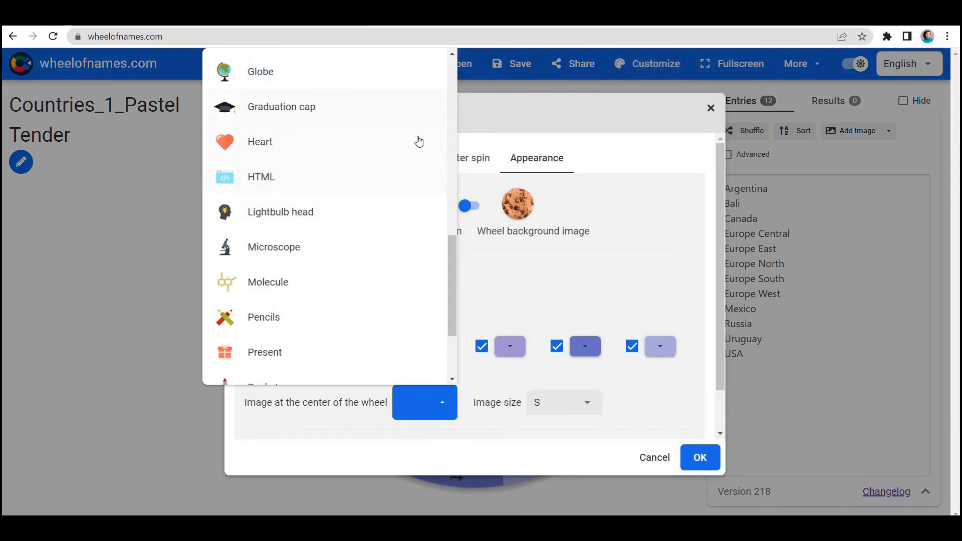
{"action": "left_click", "coordinate": [401, 71]}
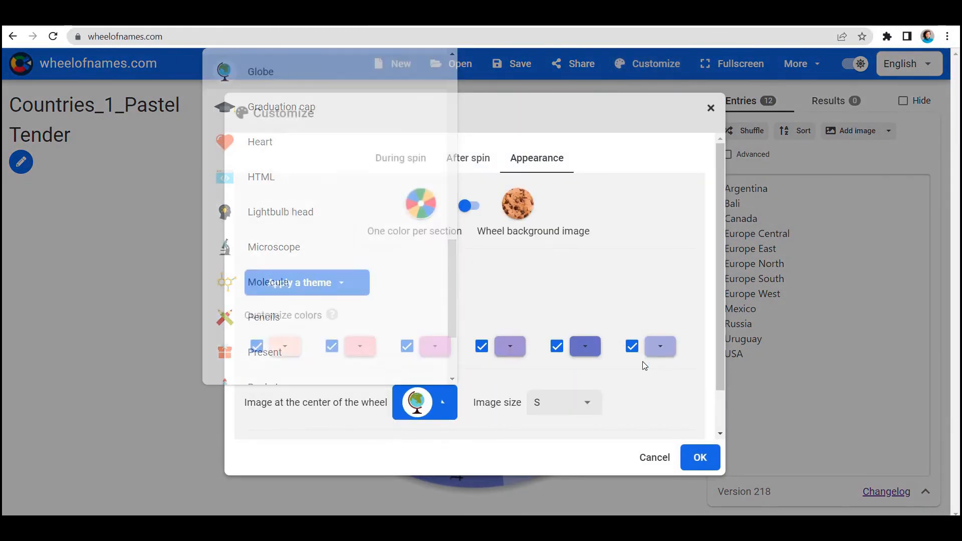
{"action": "left_click", "coordinate": [700, 460]}
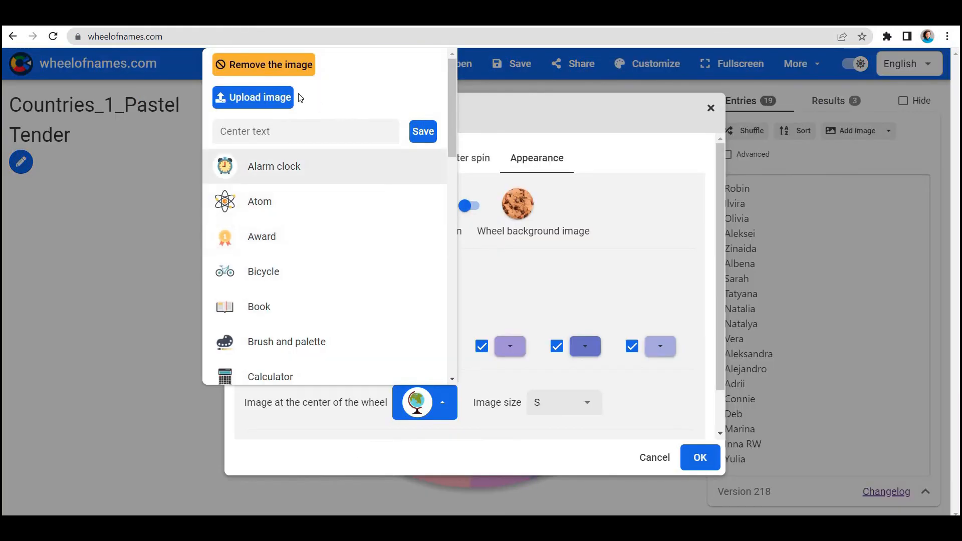
Remove the Globe image from the center of the wheel and apply the change
{"action": "left_click", "coordinate": [291, 67]}
{"action": "left_click", "coordinate": [683, 305]}
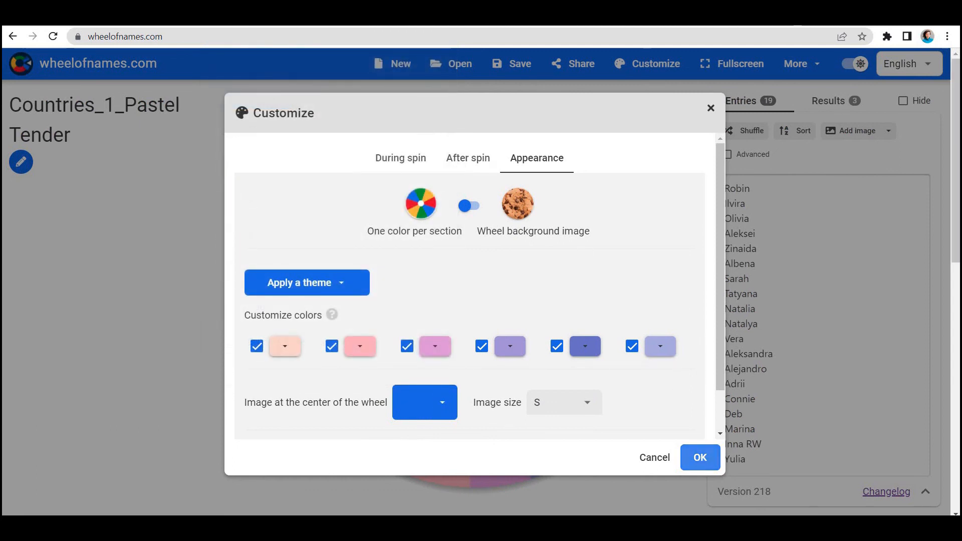
{"action": "left_click", "coordinate": [701, 459]}
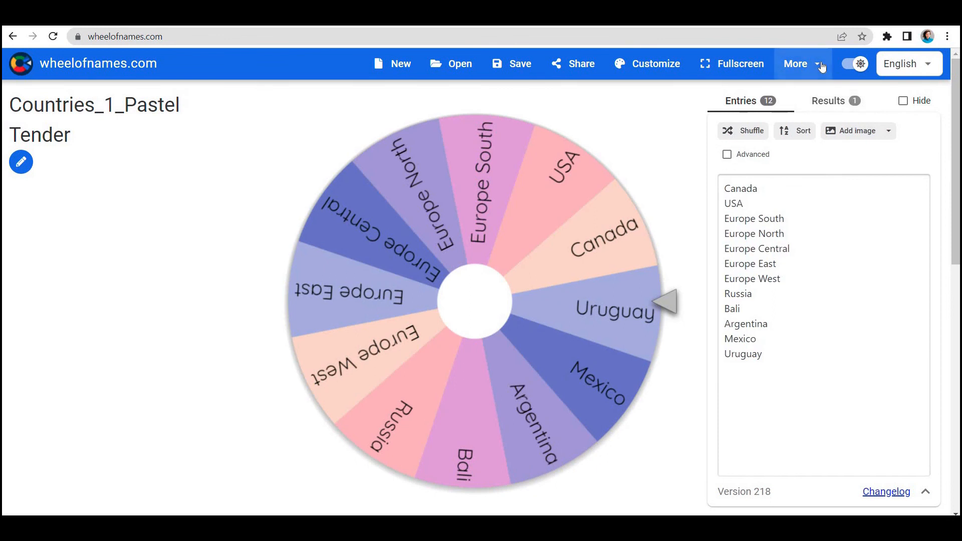
{"action": "left_click", "coordinate": [801, 64]}
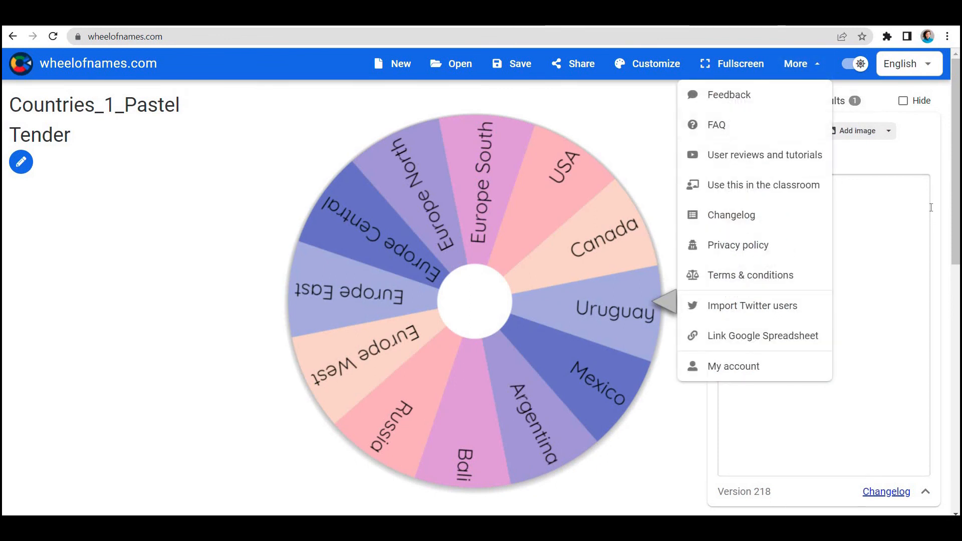
{"action": "left_click", "coordinate": [948, 199]}
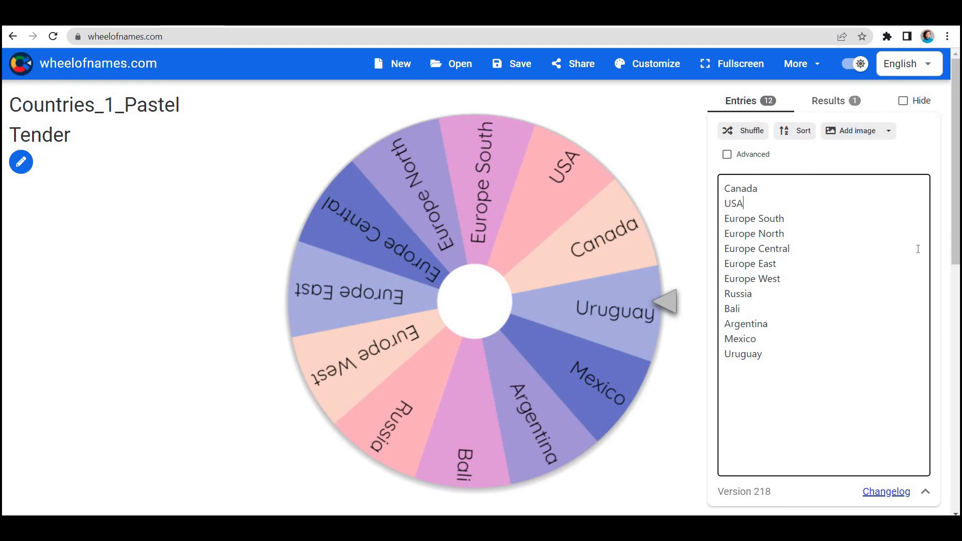
{"action": "left_click", "coordinate": [949, 243]}
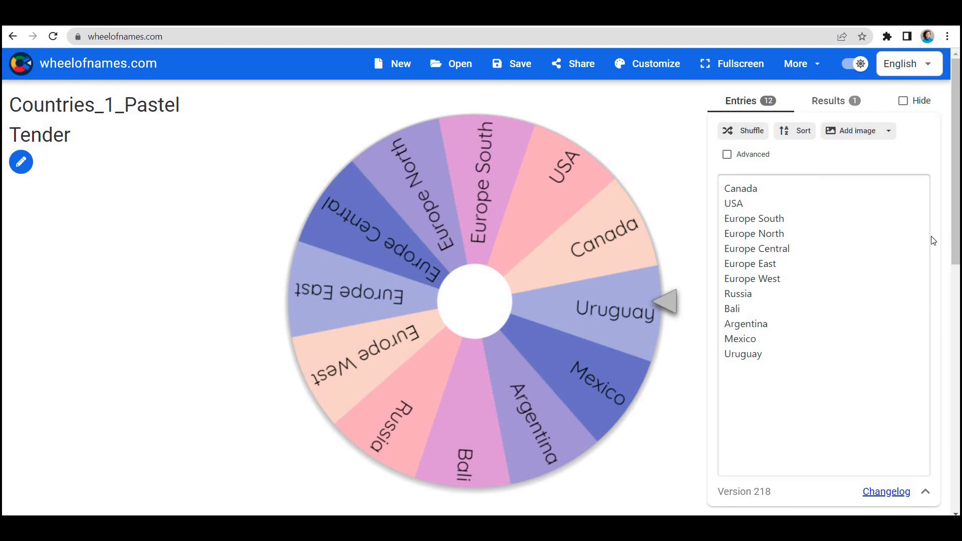
{"action": "left_click", "coordinate": [928, 235]}
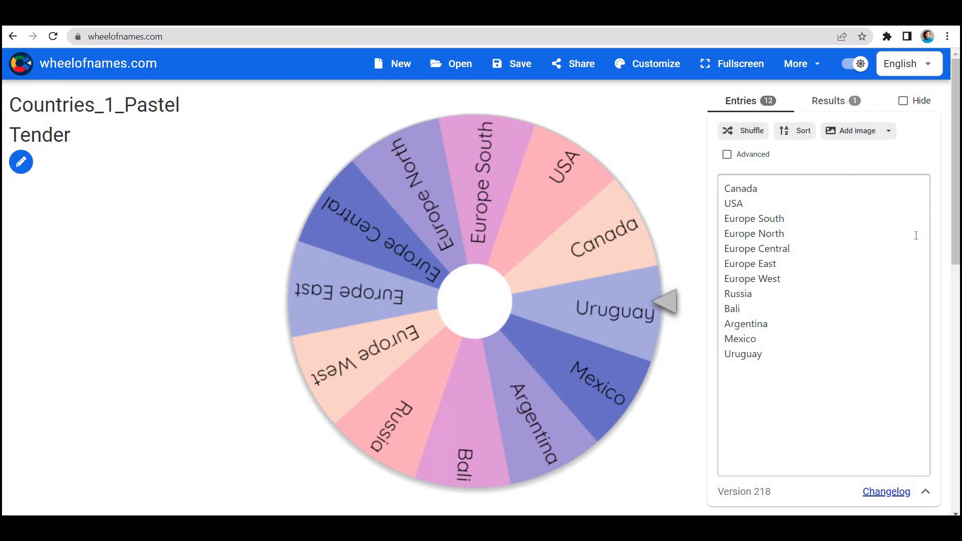